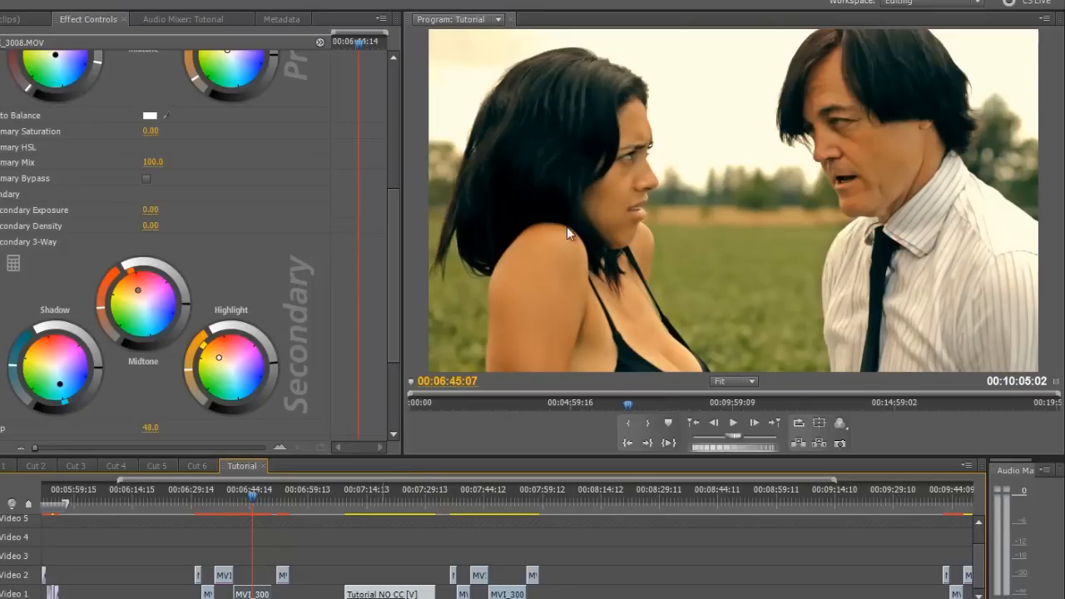
Review the ungraded field clips in the second group of the Tutorial sequence, from the close-ups to the final shot
left_click(447, 501)
left_click_drag(448, 501, 452, 502)
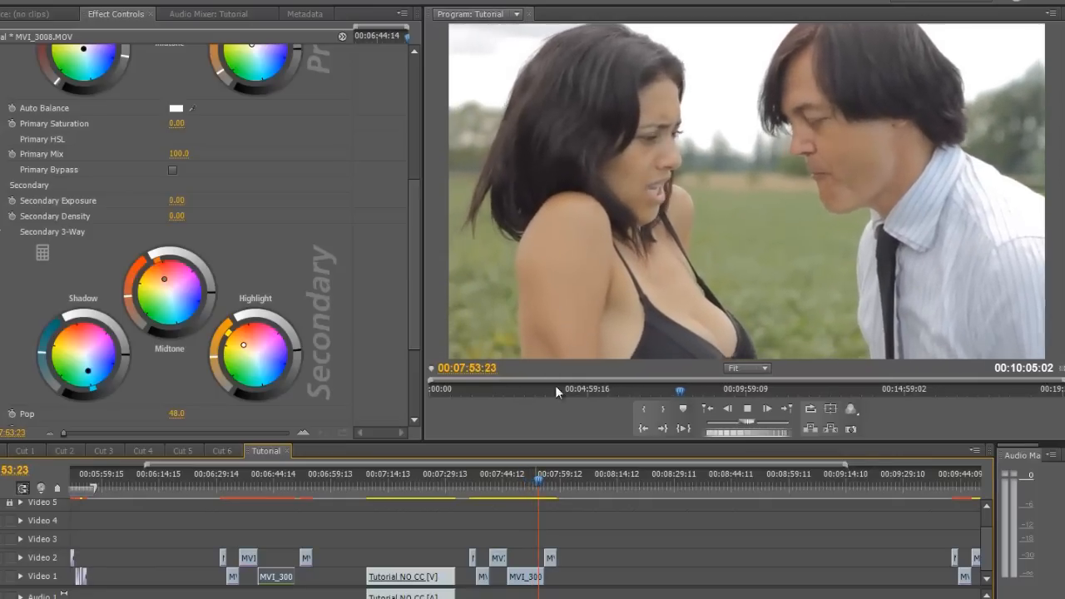
key("space")
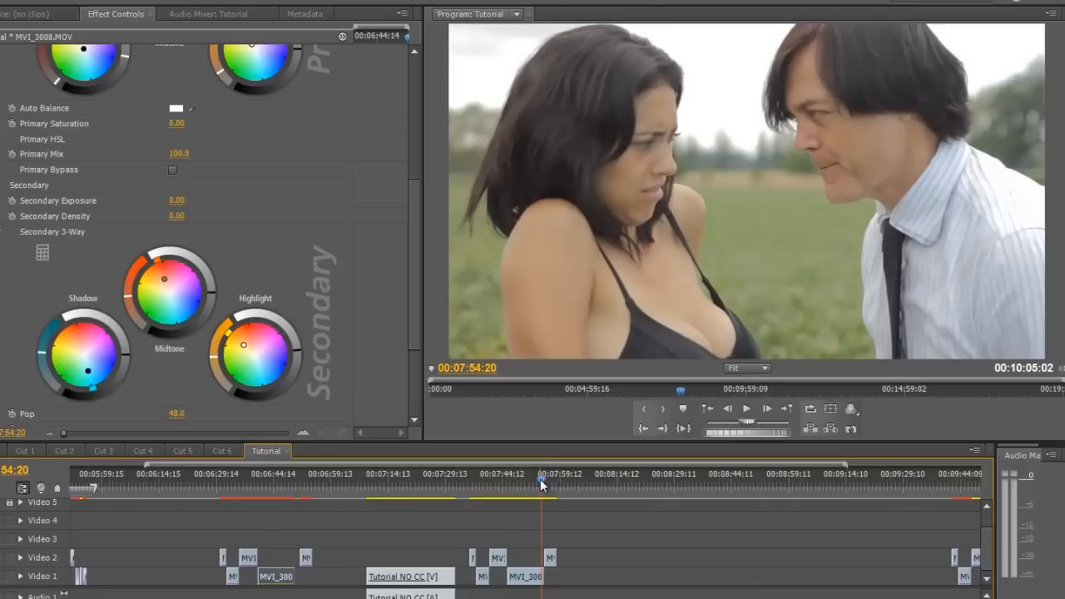
left_click_drag(540, 479, 546, 480)
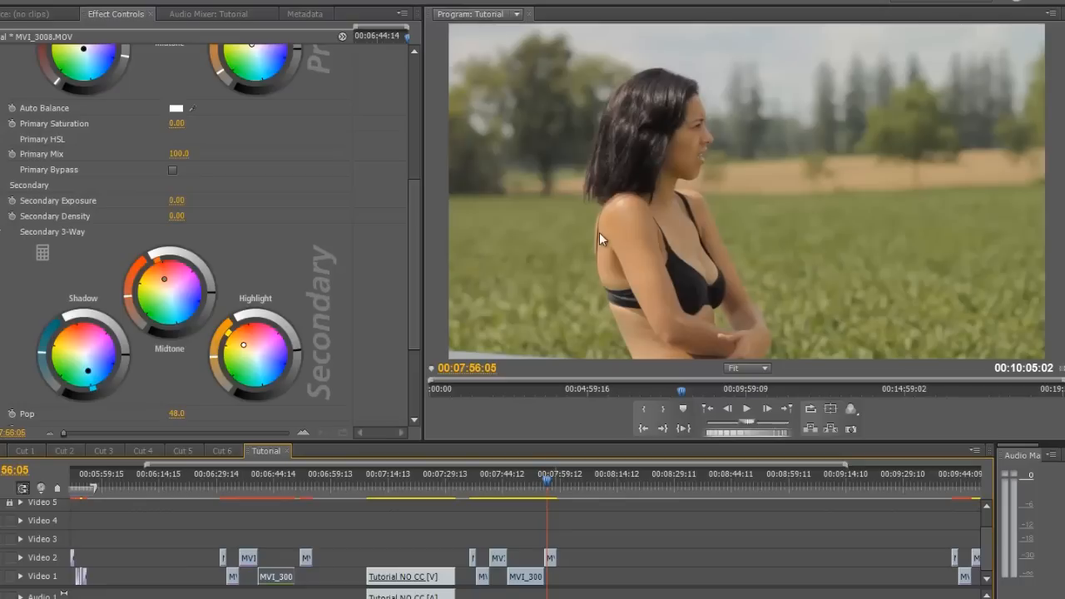
left_click_drag(548, 485, 541, 484)
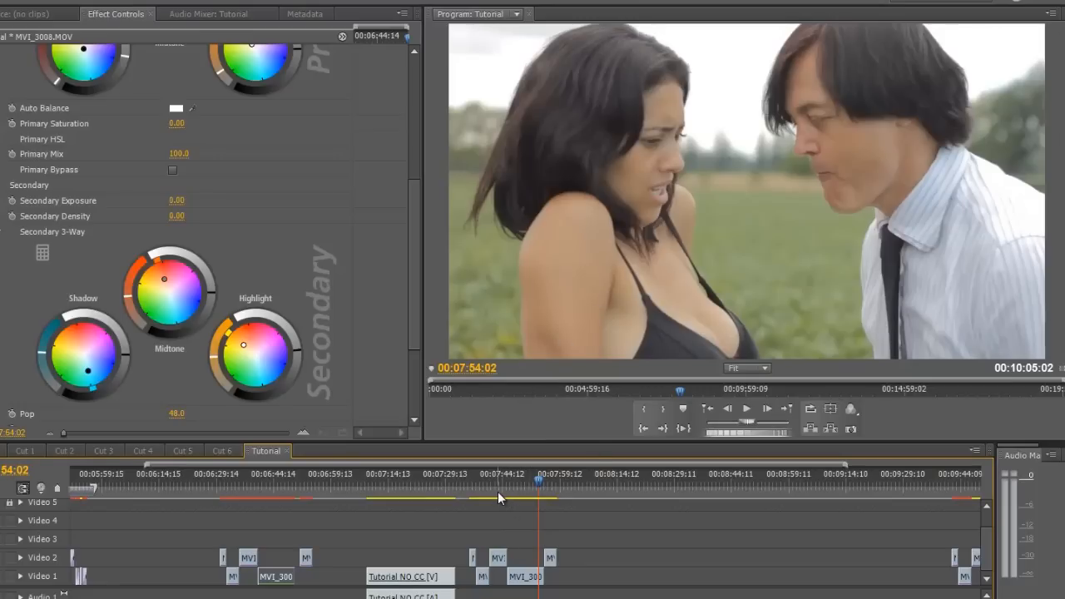
left_click_drag(497, 492, 511, 491)
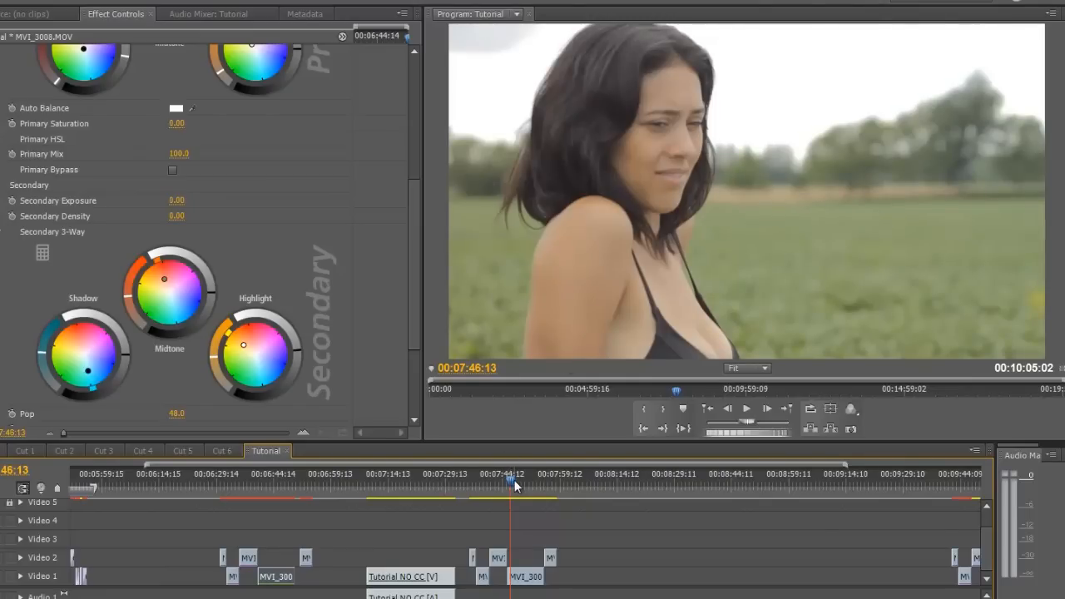
left_click_drag(511, 486, 510, 486)
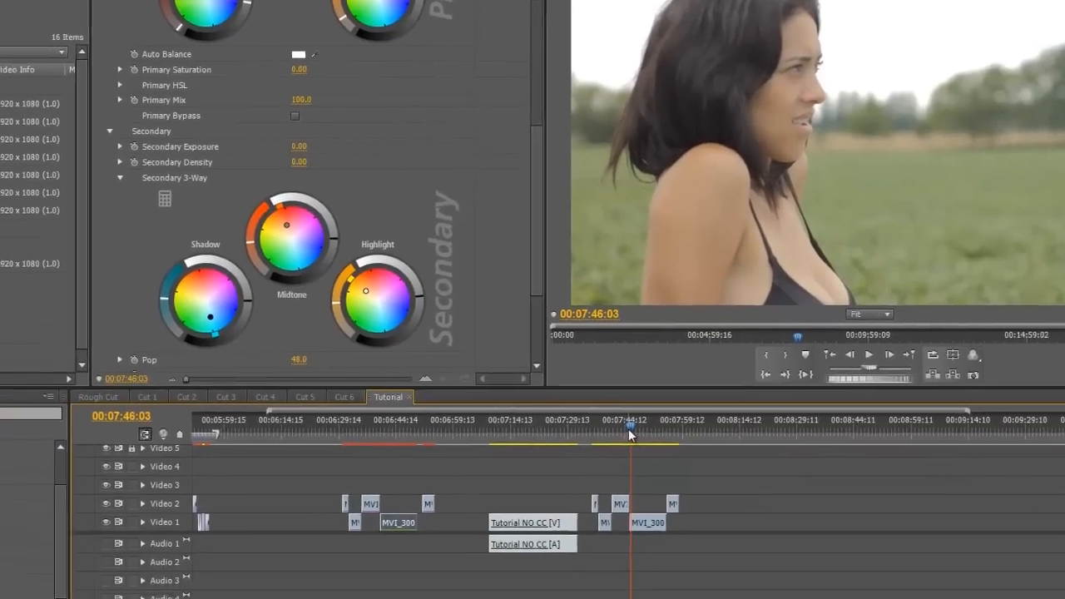
left_click_drag(629, 431, 626, 431)
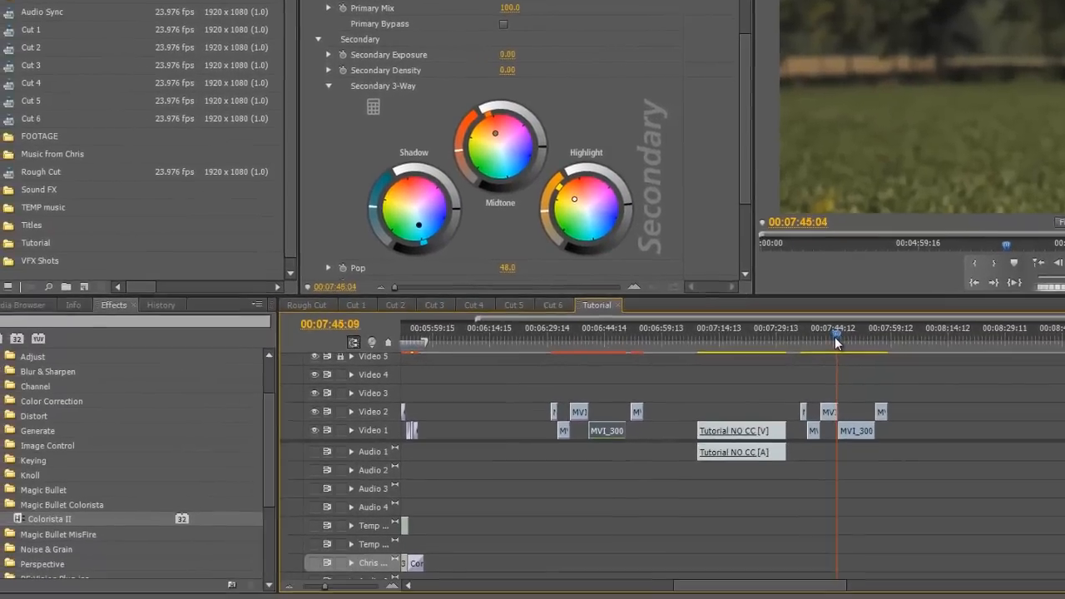
left_click_drag(832, 338, 838, 338)
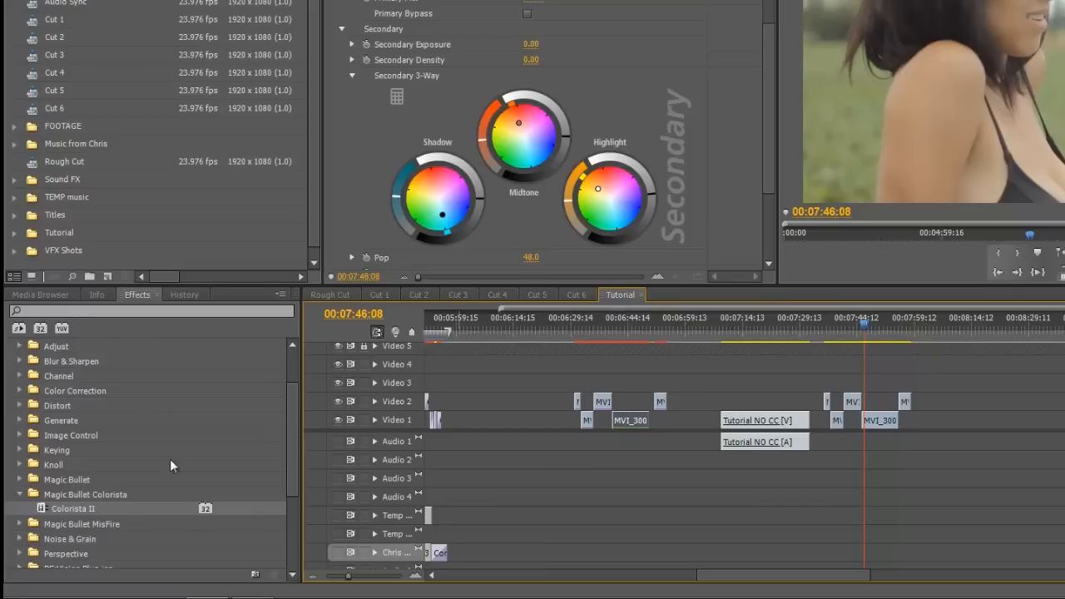
Look through the built-in Color Correction video effects and close that folder again
left_click_drag(292, 440, 291, 427)
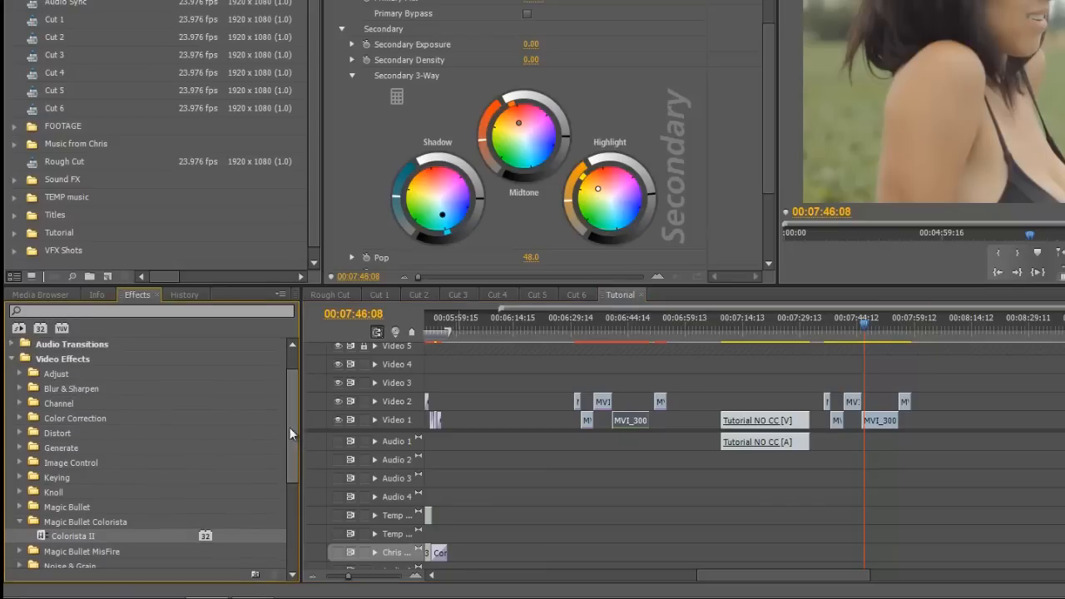
left_click(21, 418)
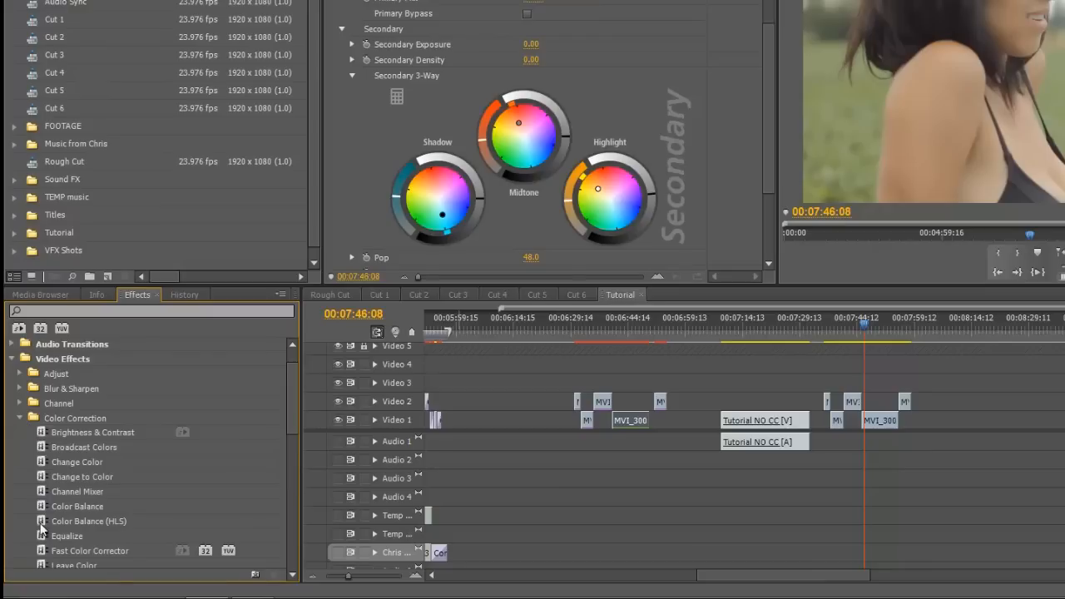
scroll(40, 527, "down", 2)
scroll(41, 528, "down", 3)
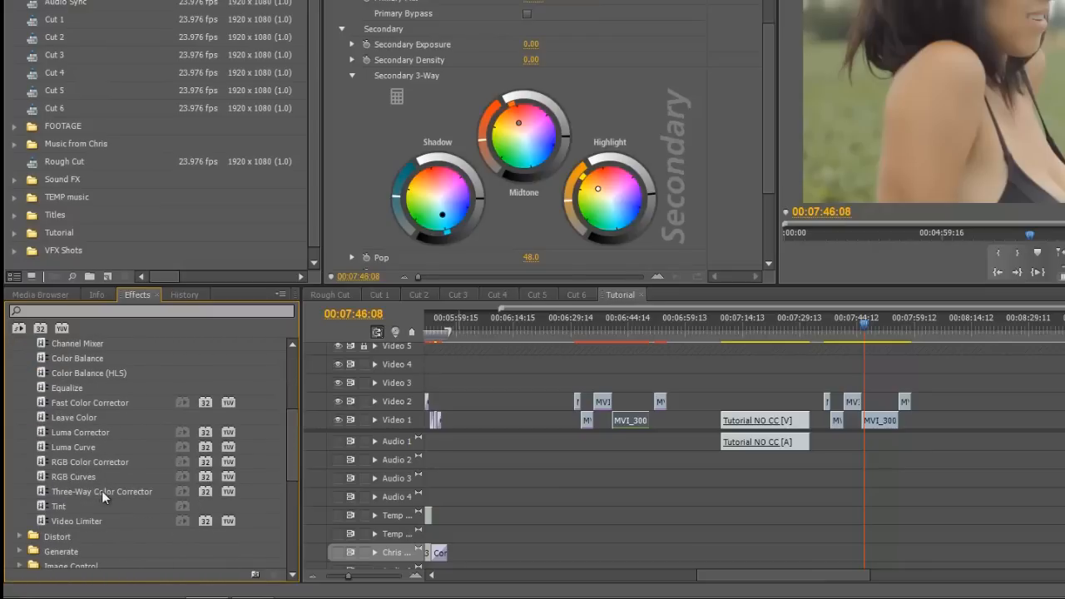
left_click_drag(290, 449, 292, 398)
left_click(20, 403)
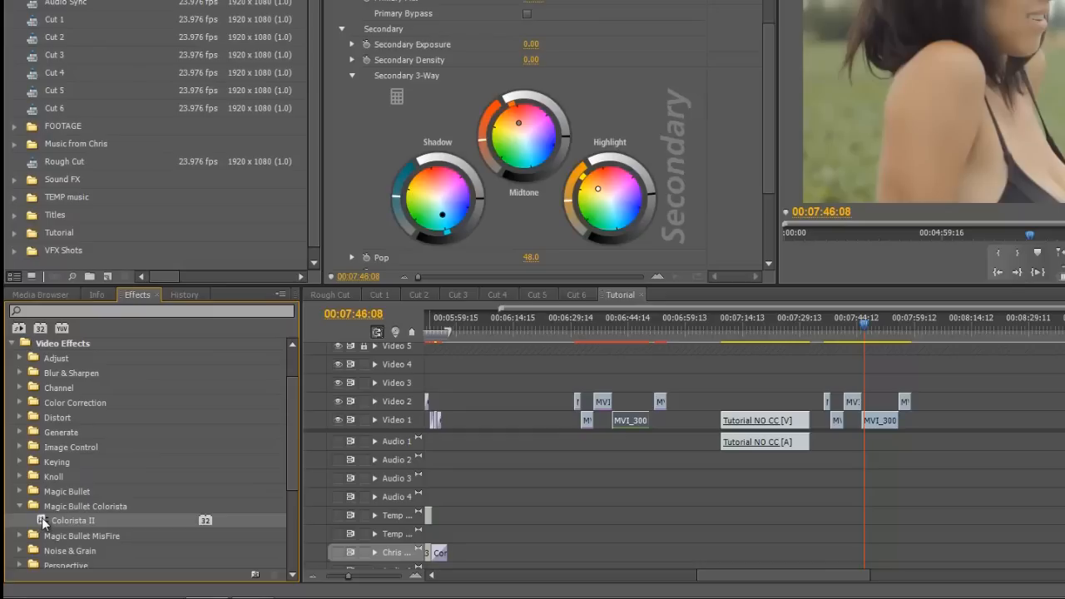
Apply the Colorista II effect to the MVI_3003.MOV clip at the end of the ungraded group and enlarge the timeline
left_click_drag(886, 330, 902, 331)
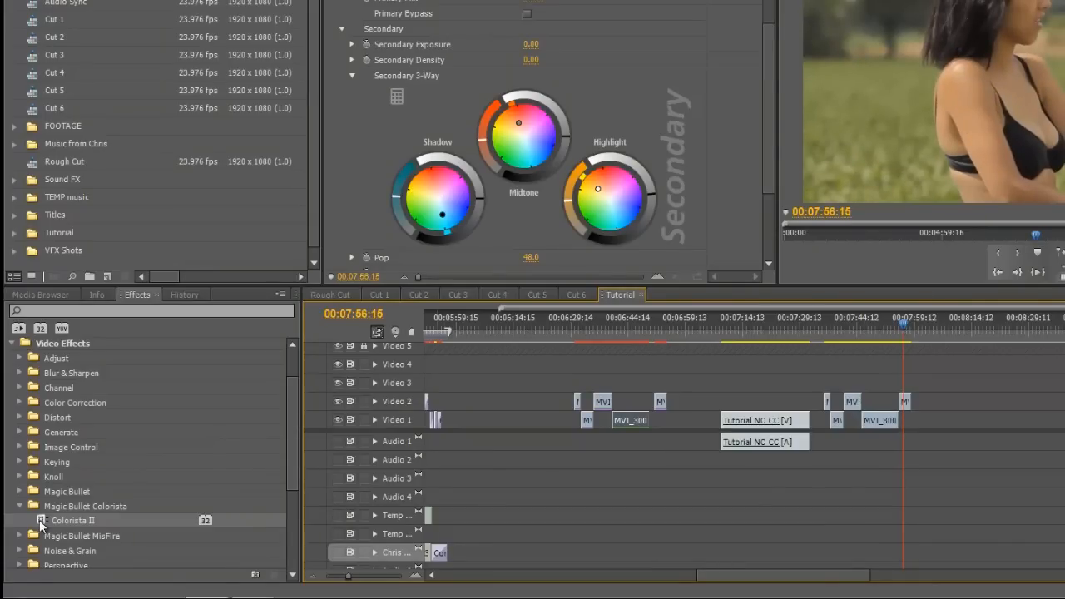
left_click_drag(43, 518, 905, 405)
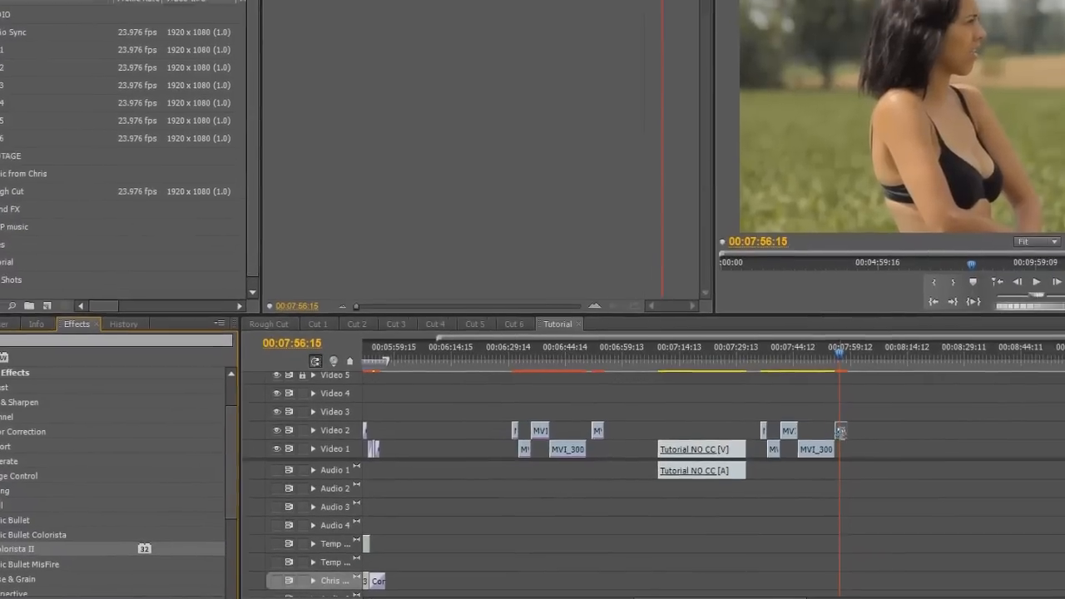
key("equal")
key("equal")
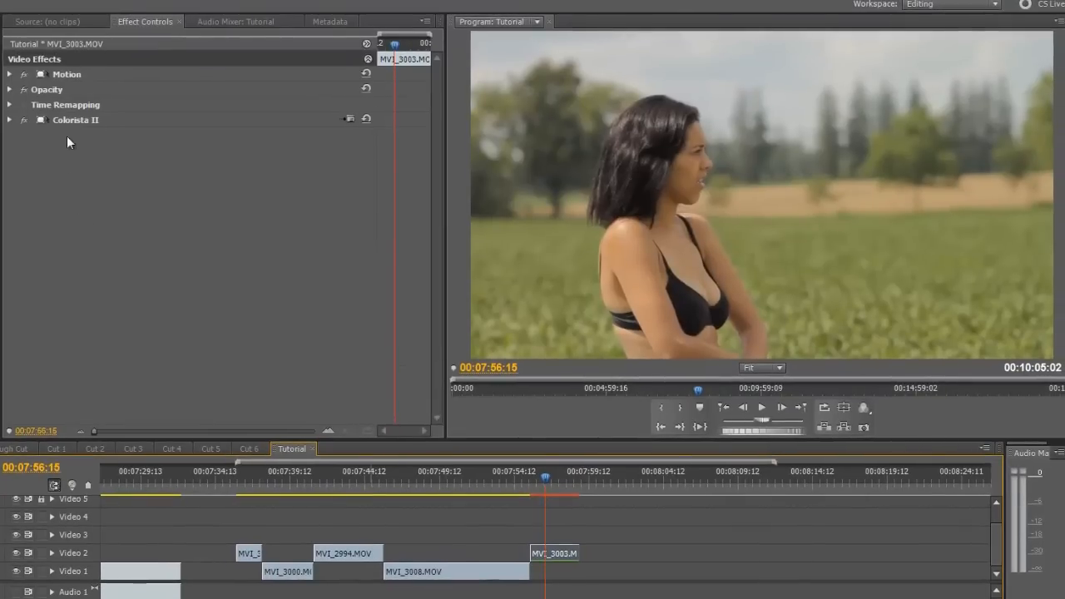
Expand the Colorista II effect's Primary settings and examine the Primary 3-Way color wheels
left_click(139, 22)
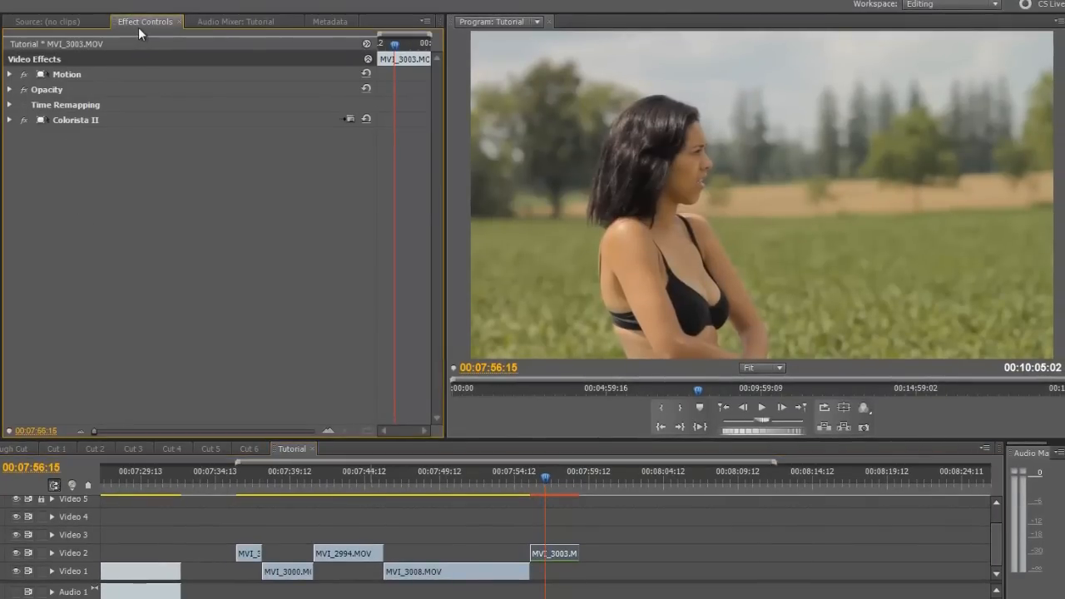
left_click(10, 120)
left_click(20, 135)
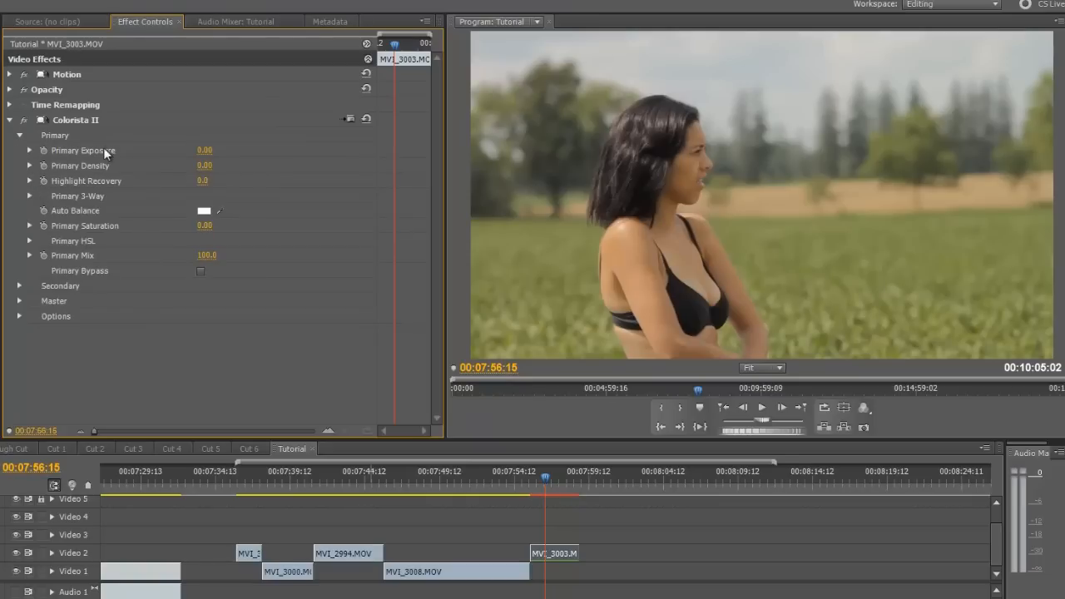
left_click(28, 196)
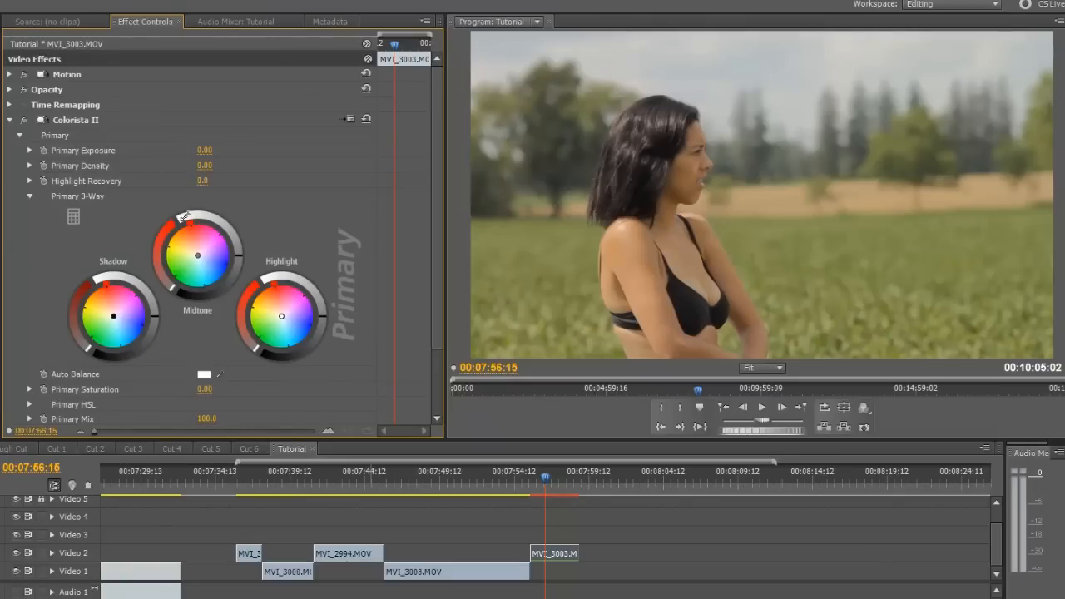
left_click(28, 198)
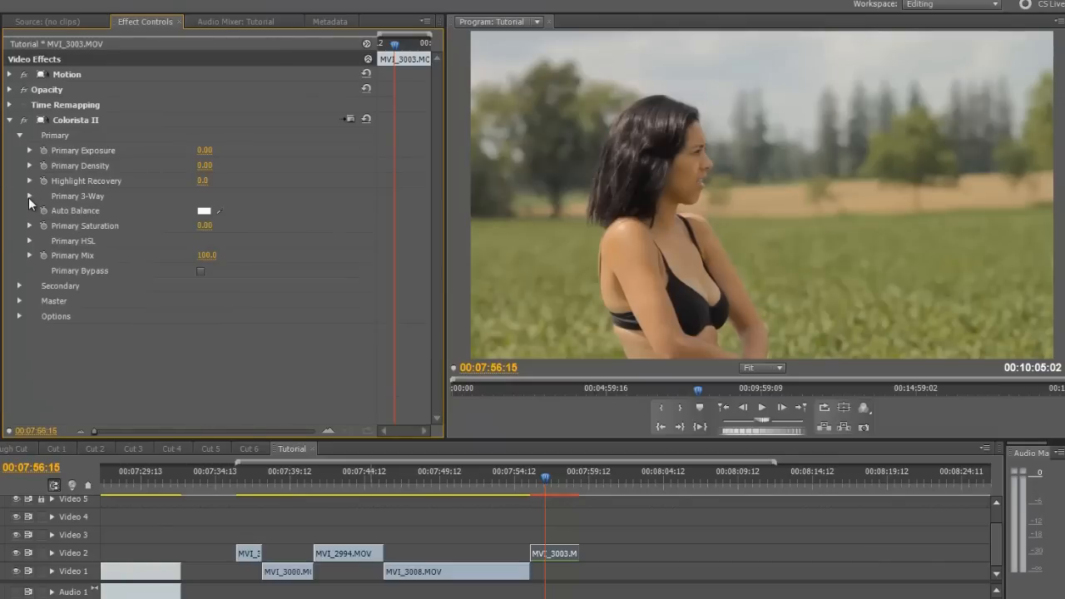
Reveal Colorista II's Secondary 3-Way color wheels and collapse the Primary settings
left_click(19, 286)
scroll(48, 303, "down", 3)
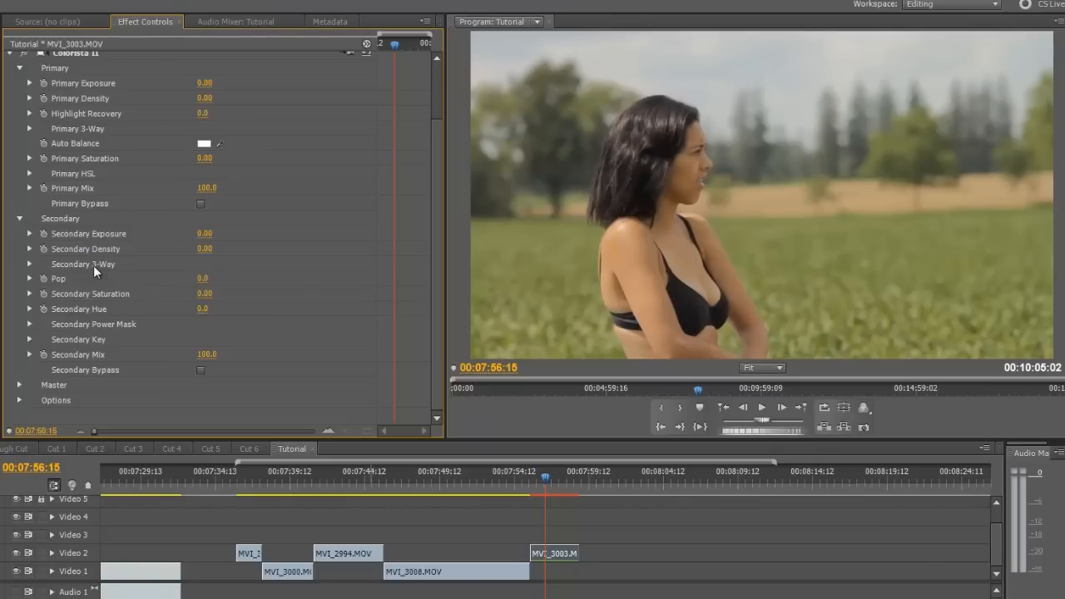
left_click(30, 264)
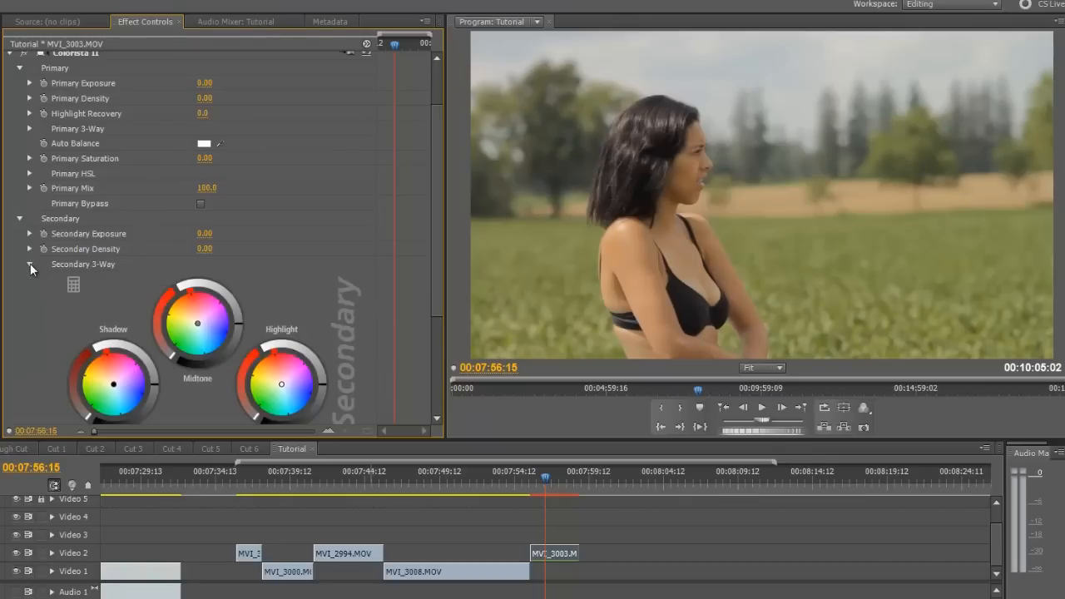
scroll(390, 291, "down", 1)
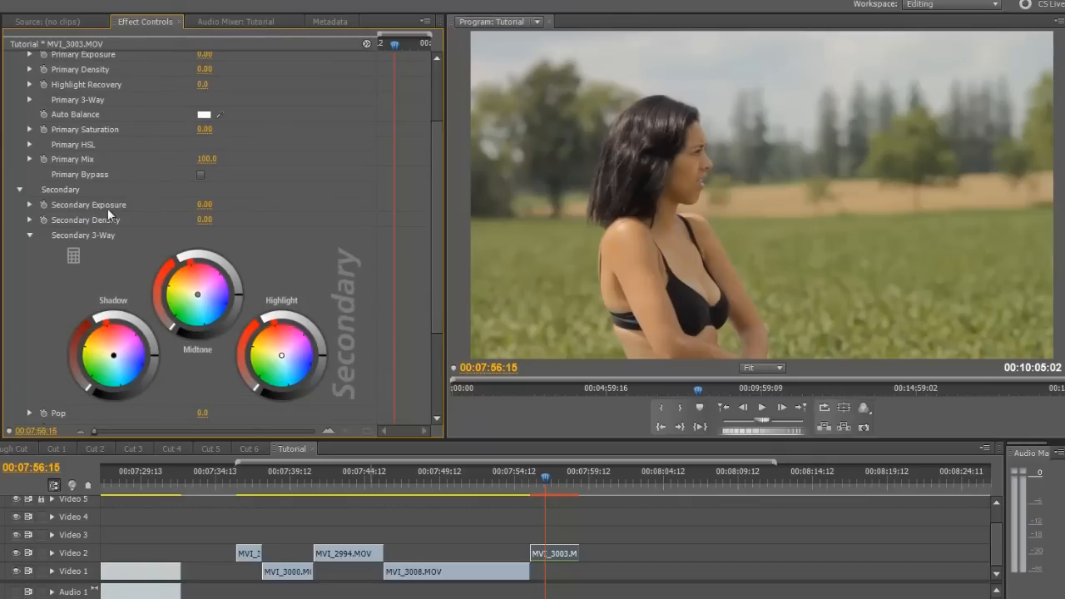
scroll(278, 320, "down", 1)
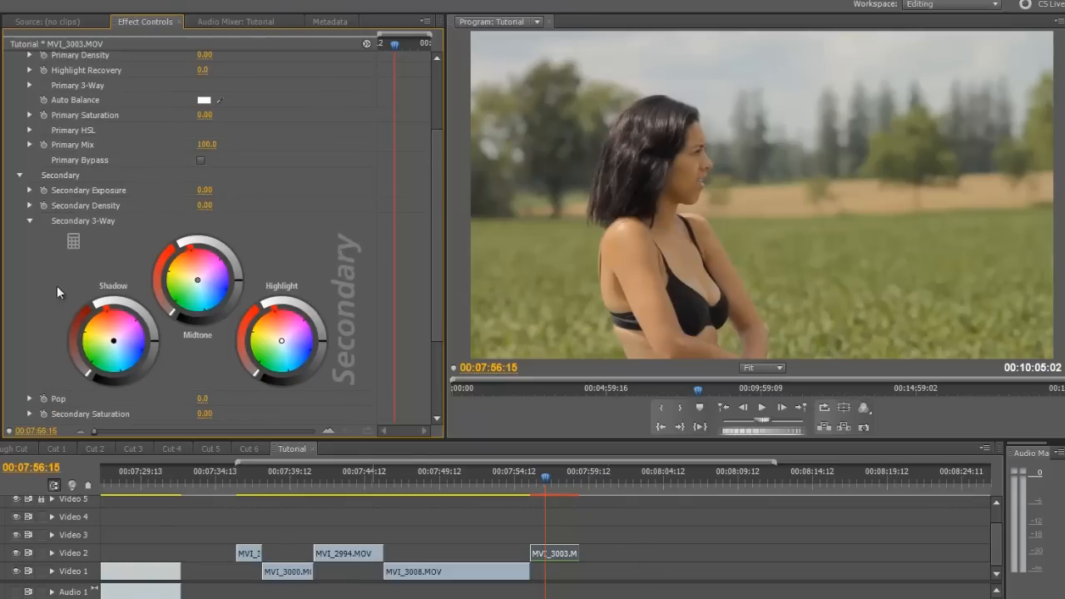
scroll(182, 283, "up", 3)
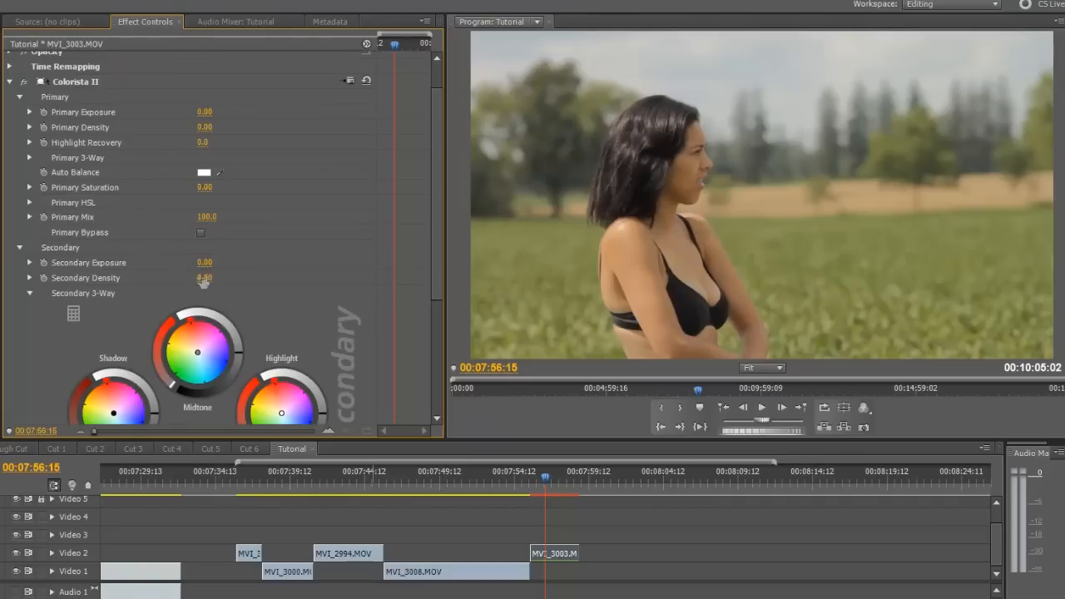
scroll(84, 312, "down", 2)
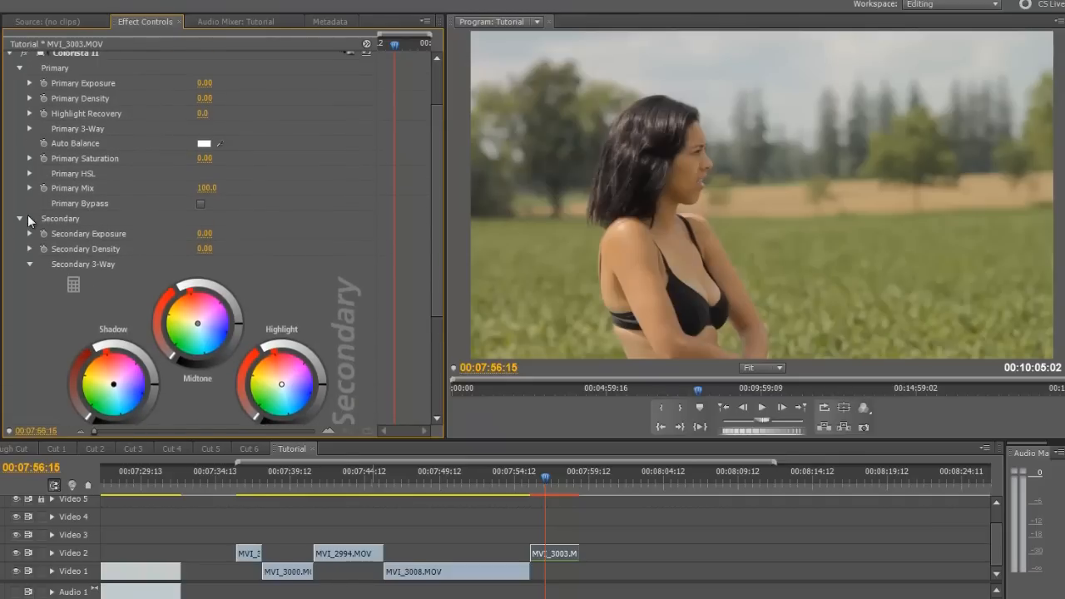
scroll(27, 215, "up", 2)
left_click(19, 97)
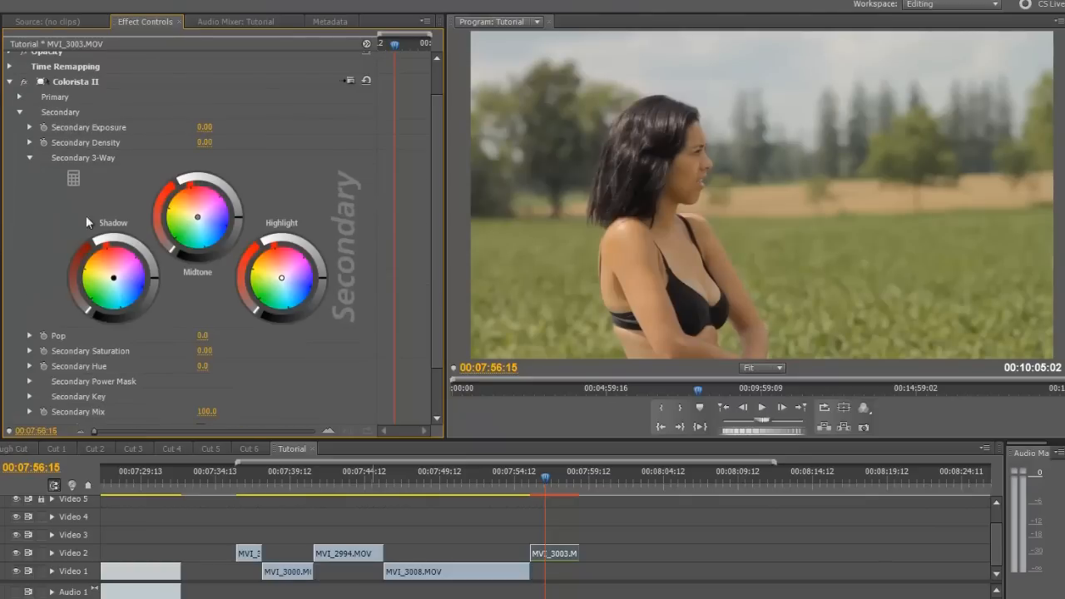
At 00:07:56:10, tint the secondary midtones toward orange and the secondary shadows toward teal
left_click_drag(552, 479, 545, 482)
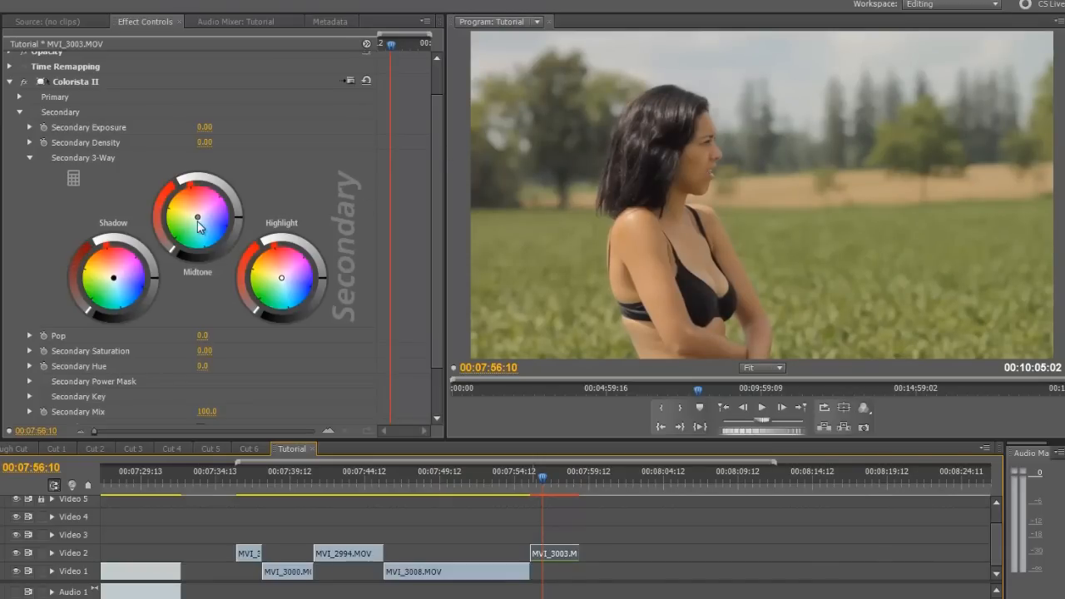
mouse_move(196, 217)
left_mouse_down()
mouse_move(185, 197)
mouse_move(213, 241)
mouse_move(191, 211)
left_mouse_up()
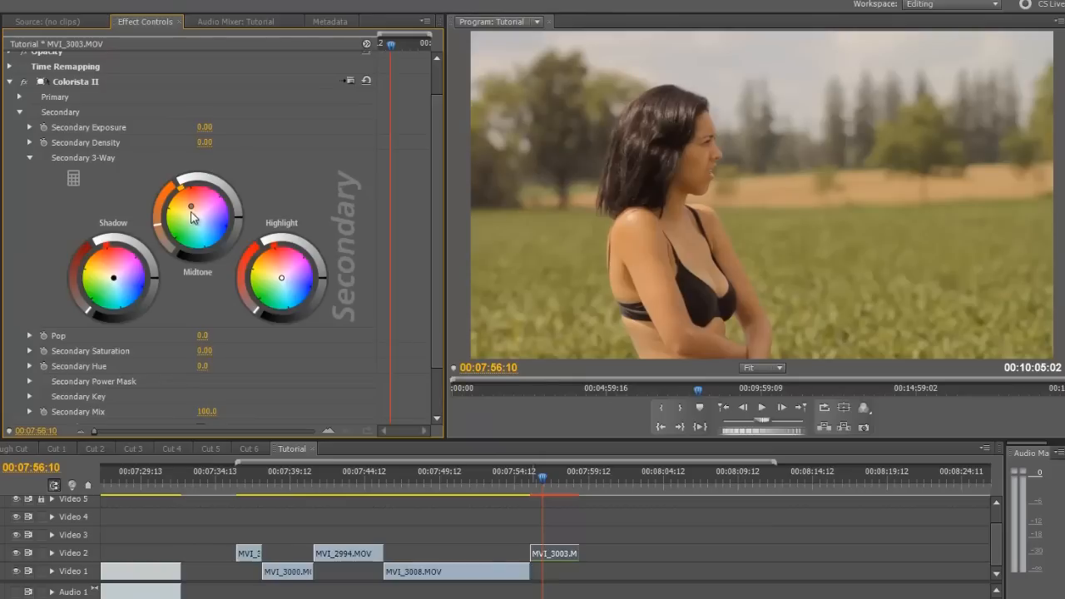
left_click_drag(113, 278, 122, 298)
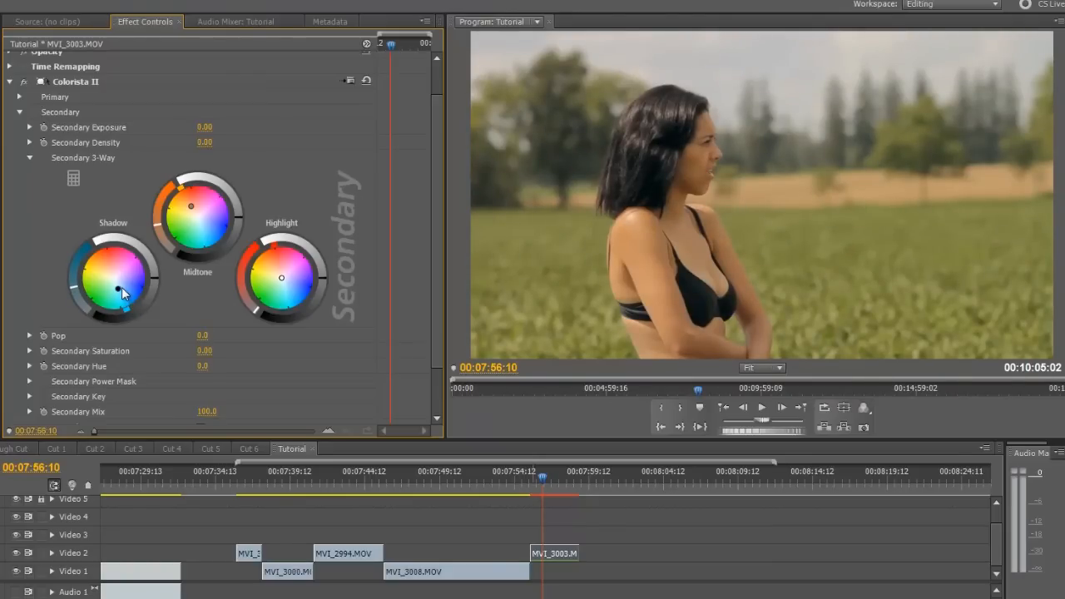
mouse_move(120, 293)
left_mouse_down()
mouse_move(110, 303)
mouse_move(113, 293)
left_mouse_up()
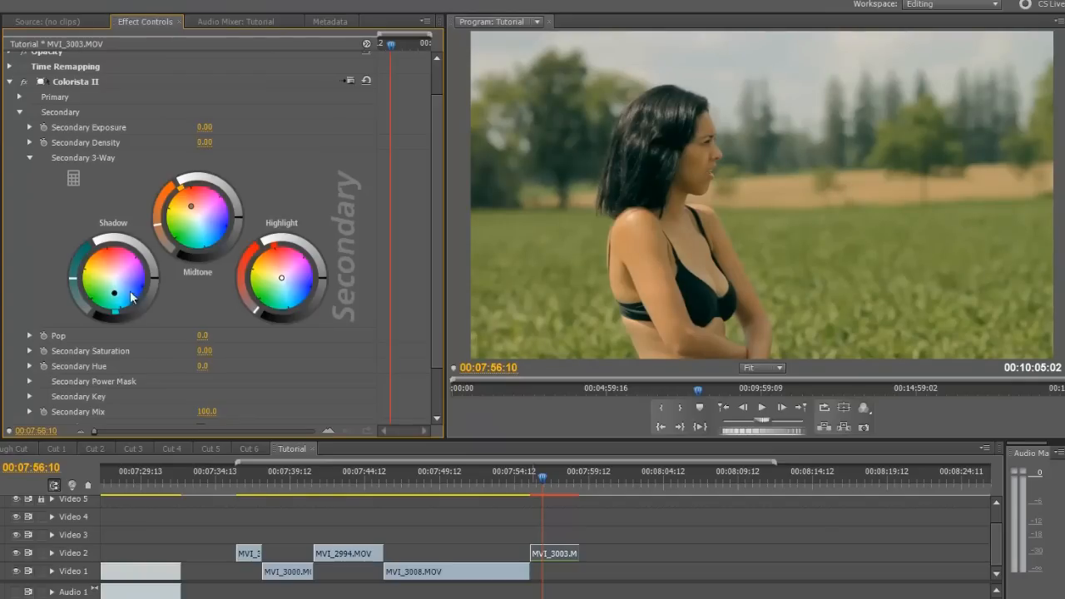
left_click_drag(112, 293, 109, 288)
Push the secondary midtones slightly further toward orange, save the project, and tint the secondary highlights toward yellow-orange
left_click(190, 204)
key("ctrl+s")
left_click_drag(281, 282, 273, 271)
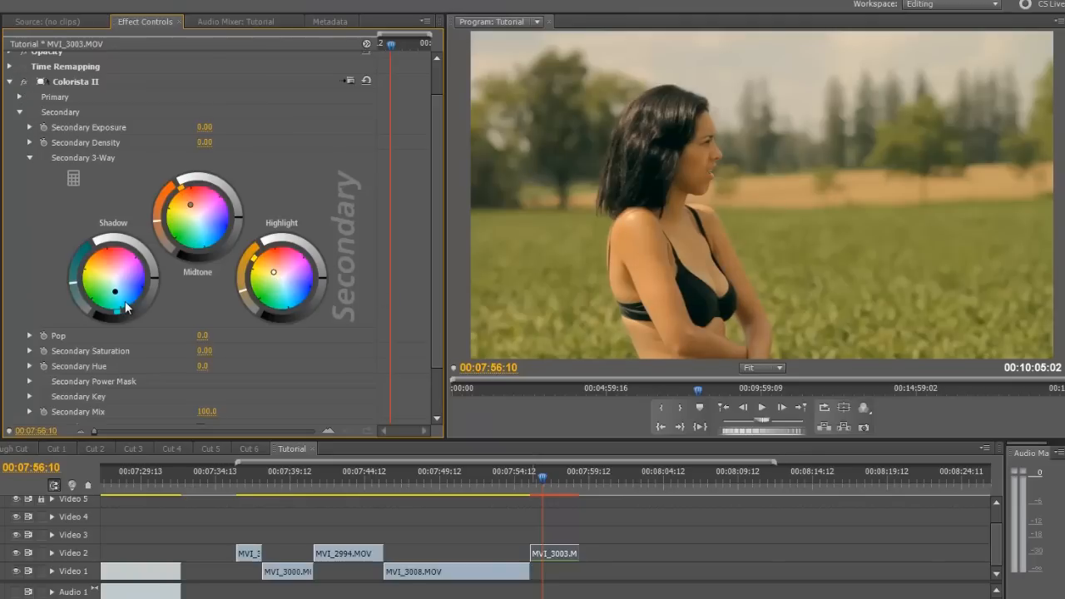
Darken the secondary shadows slightly, brighten the midtones and highlights, and compare the clip with Colorista II switched off and on
left_click_drag(155, 277, 154, 281)
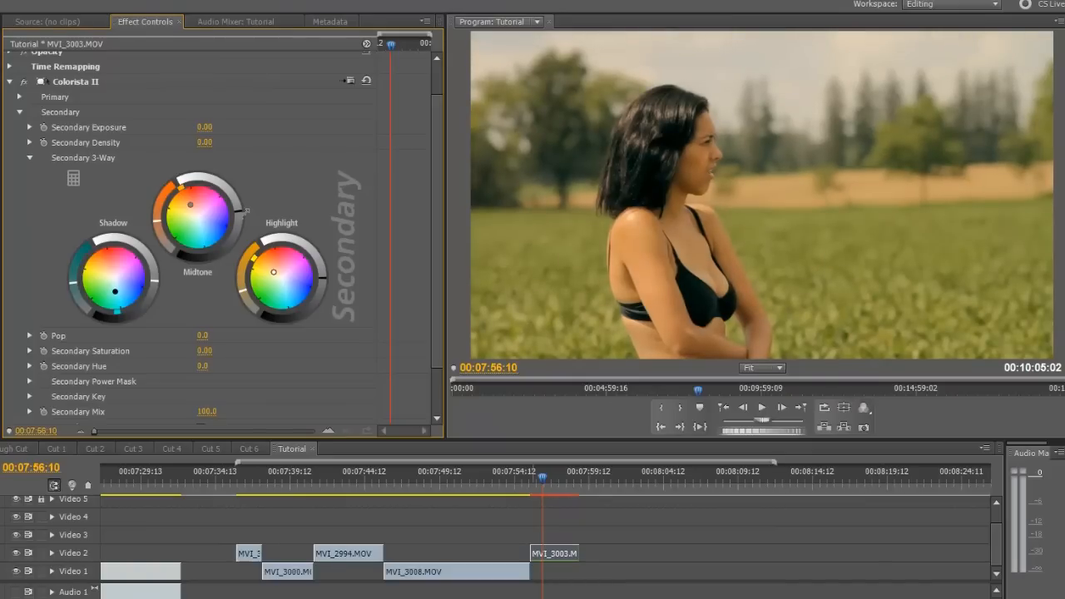
left_click_drag(322, 278, 326, 272)
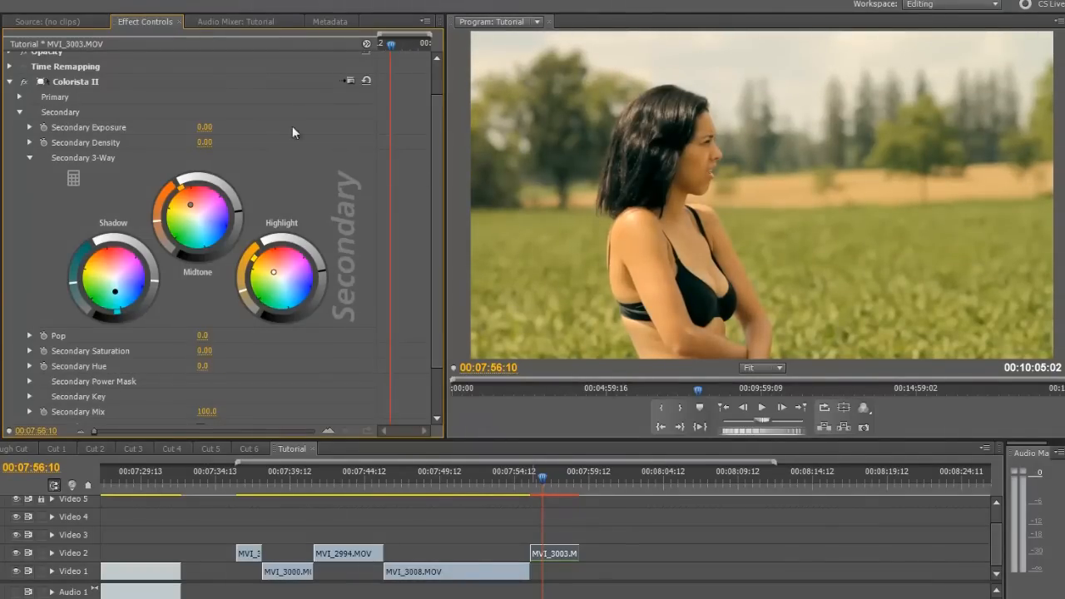
left_click(22, 83)
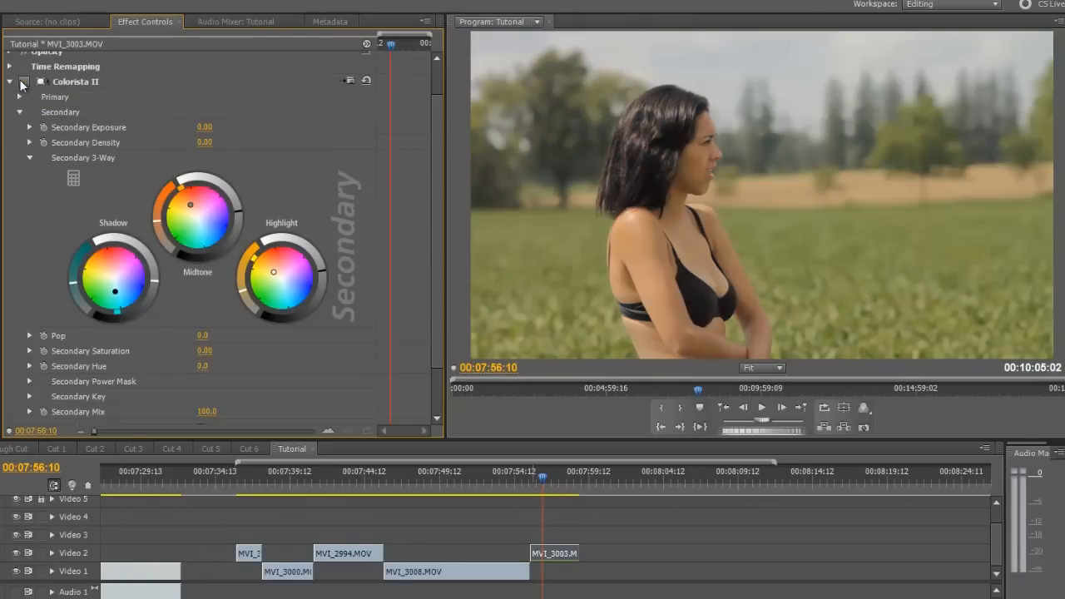
left_click(22, 83)
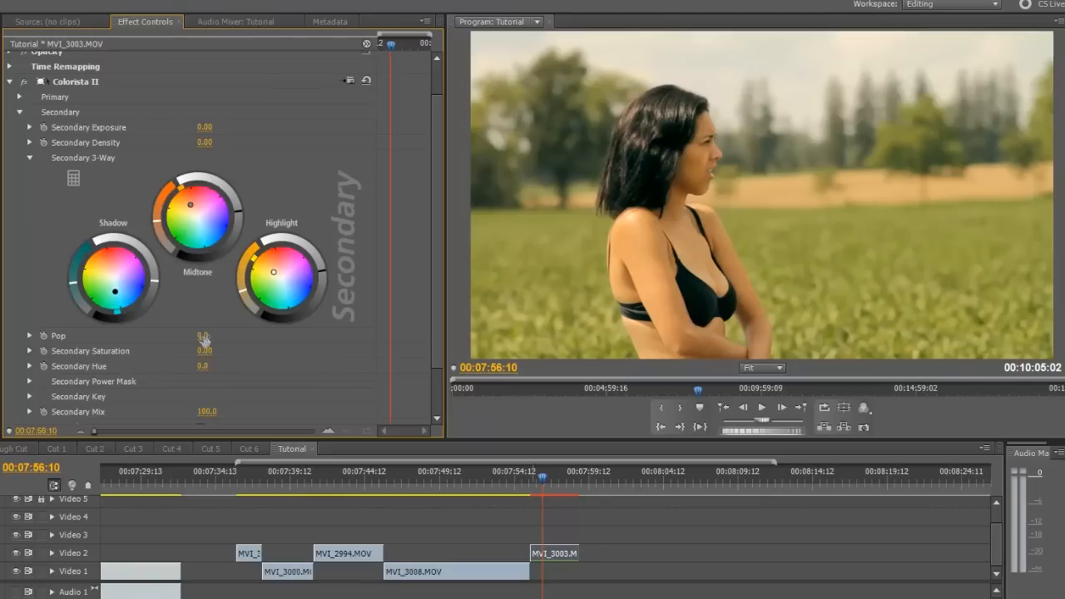
Try positive and negative Pop values, set Pop to 57, and compare the clip with Colorista II off and on
left_click_drag(203, 339, 244, 332)
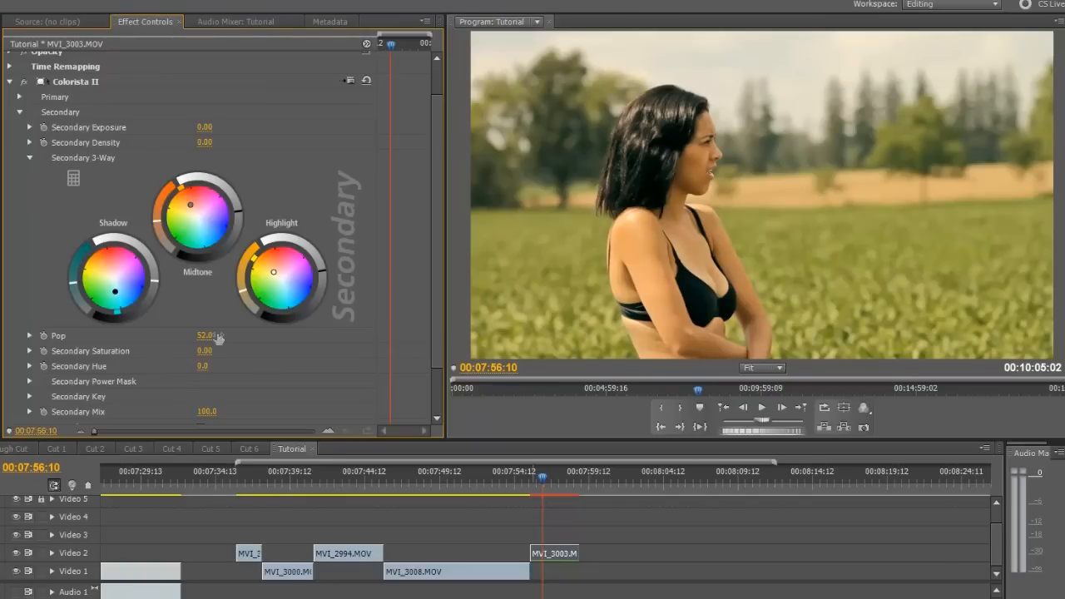
left_click_drag(203, 341, 87, 343)
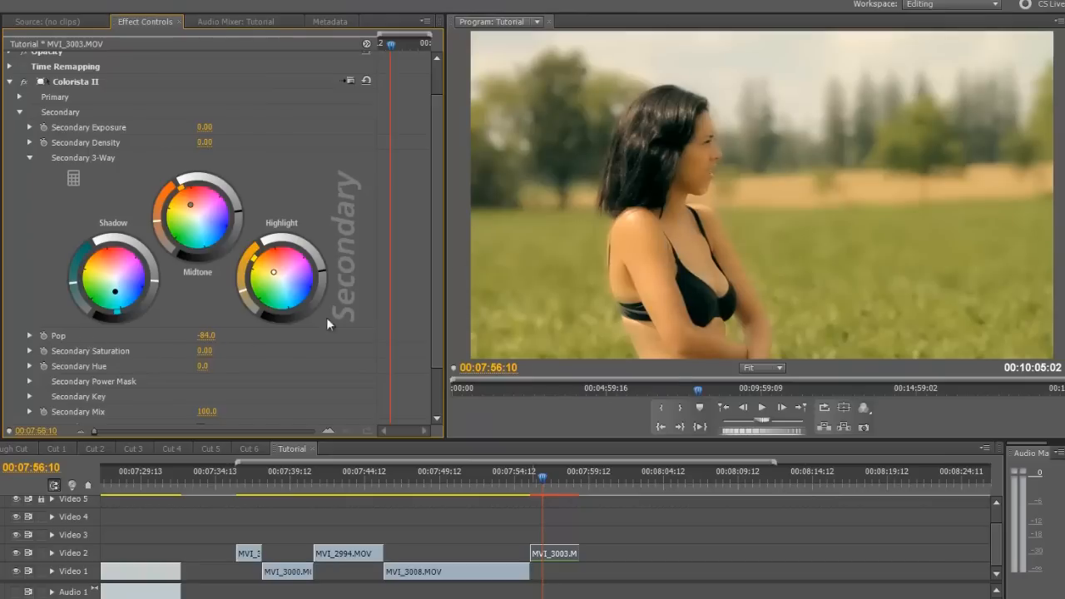
left_click_drag(205, 337, 310, 341)
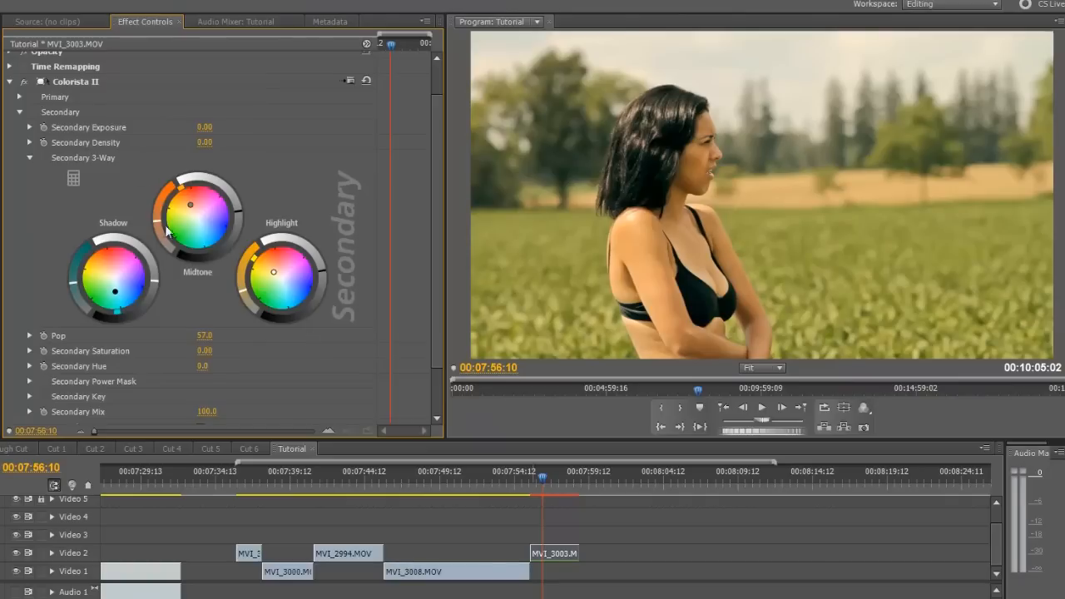
left_click(23, 83)
left_click(23, 83)
Copy the Colorista II effect from MVI_3003.MOV and paste it onto MVI_3008.MOV
right_click(69, 79)
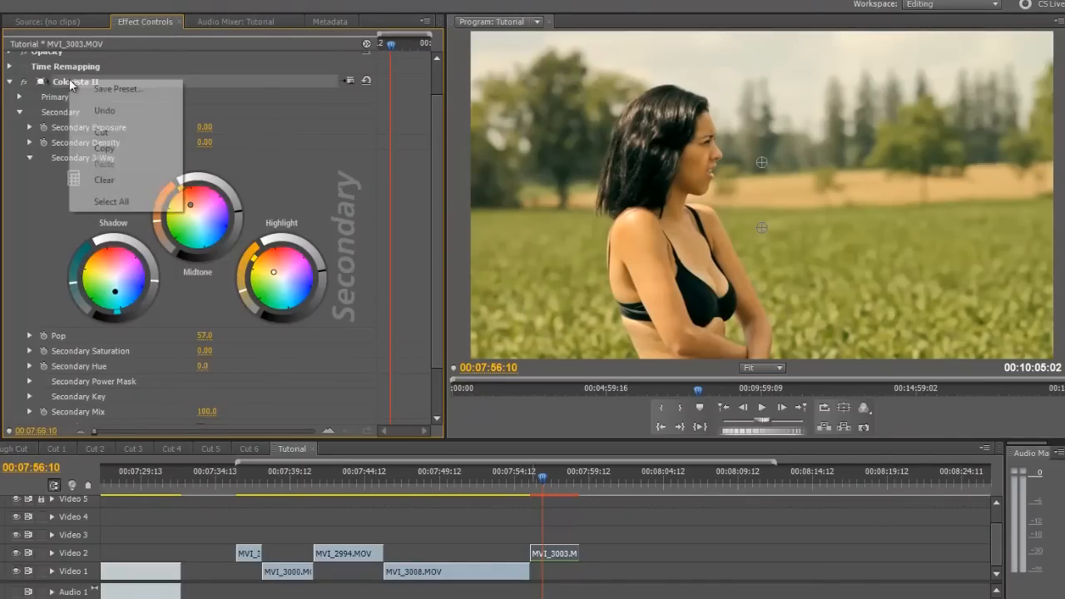
left_click(109, 149)
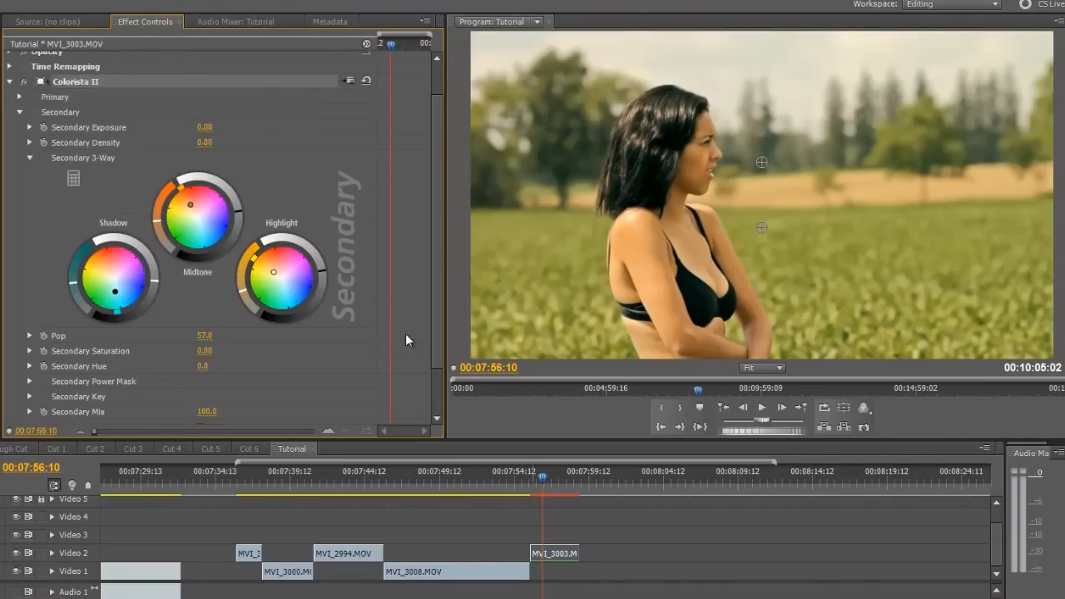
left_click(512, 487)
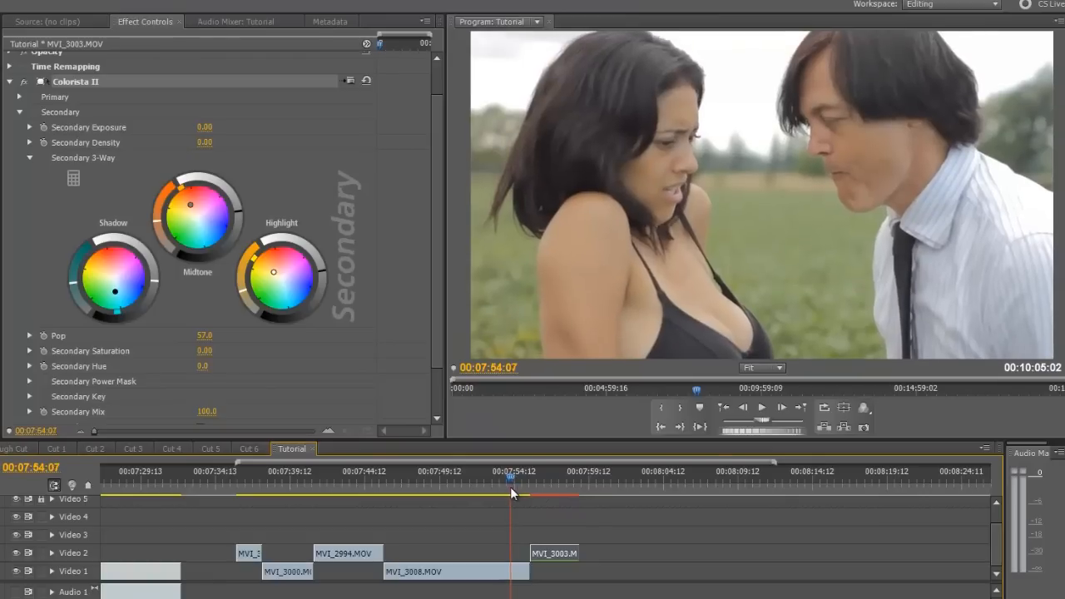
left_click(505, 573)
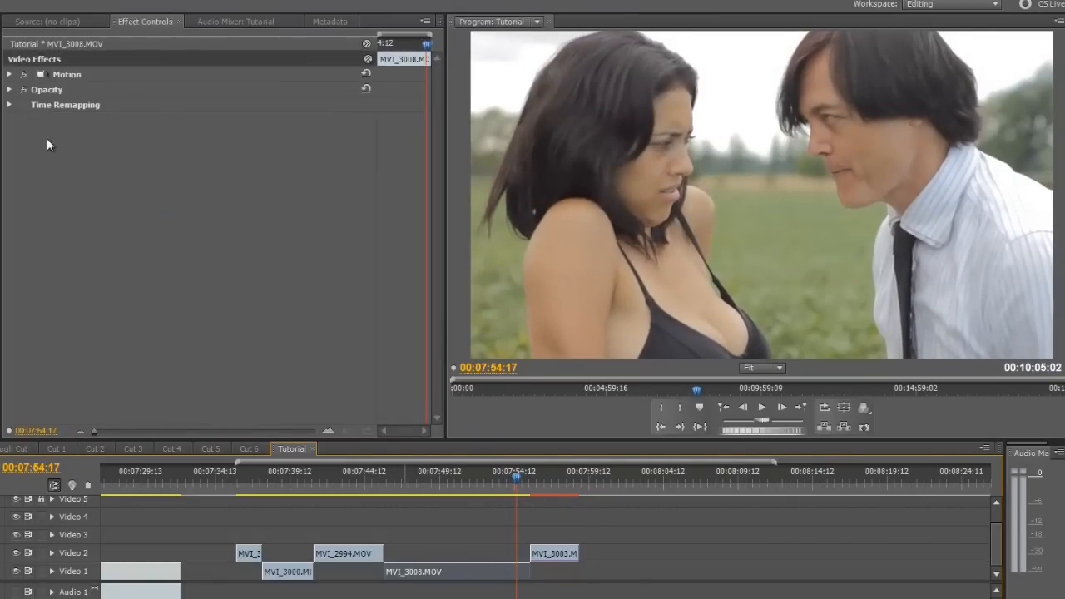
left_click(148, 23)
right_click(113, 175)
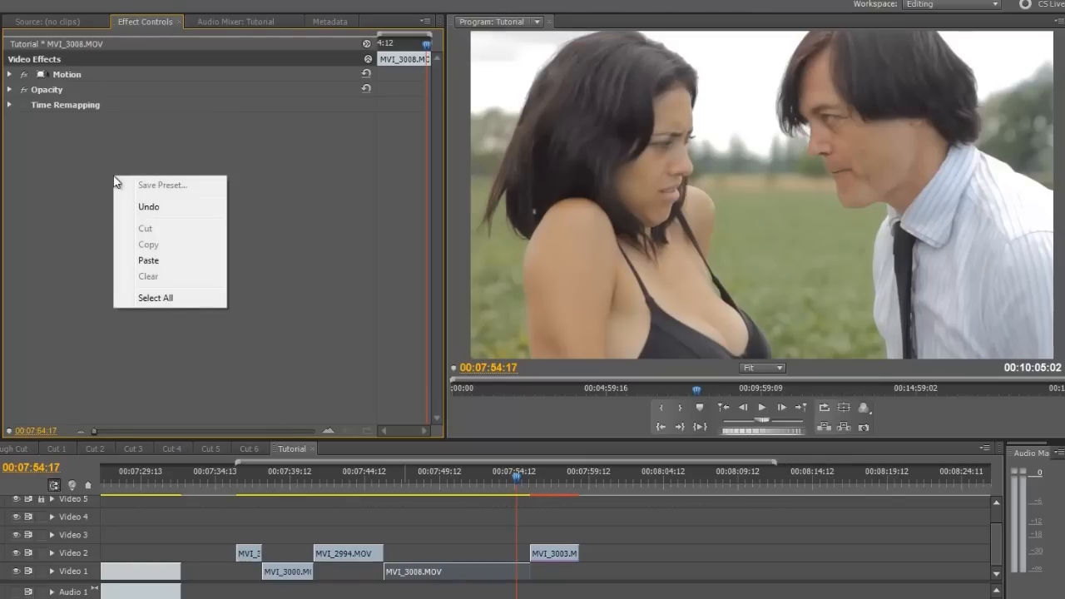
left_click(150, 260)
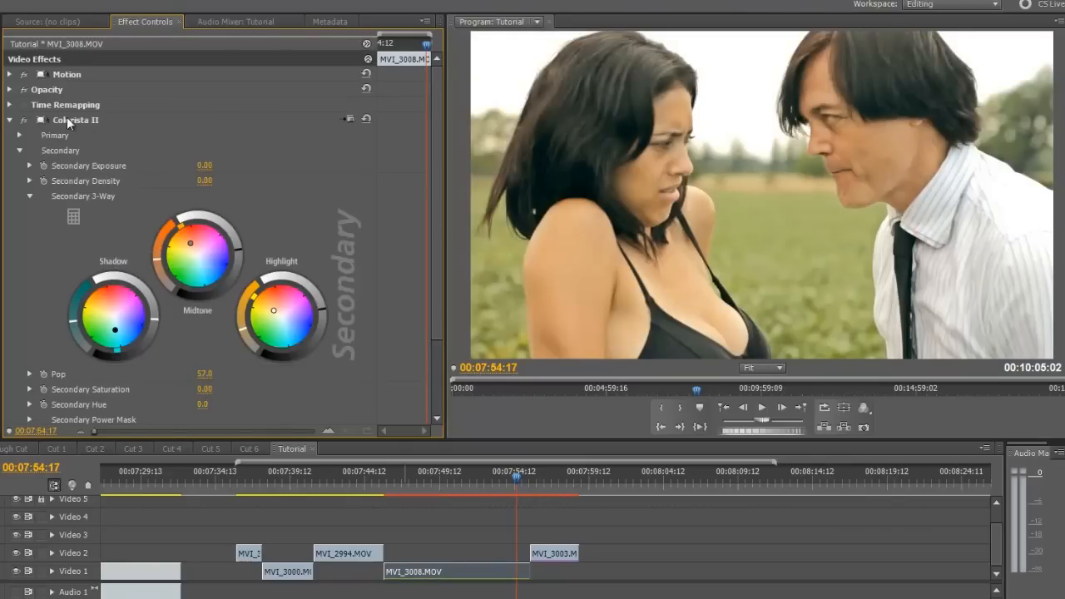
Compare the two graded clips across their cut and switch off Colorista II on MVI_3008.MOV and MVI_3003.MOV
mouse_move(439, 243)
left_mouse_down()
mouse_move(435, 273)
mouse_move(435, 243)
left_mouse_up()
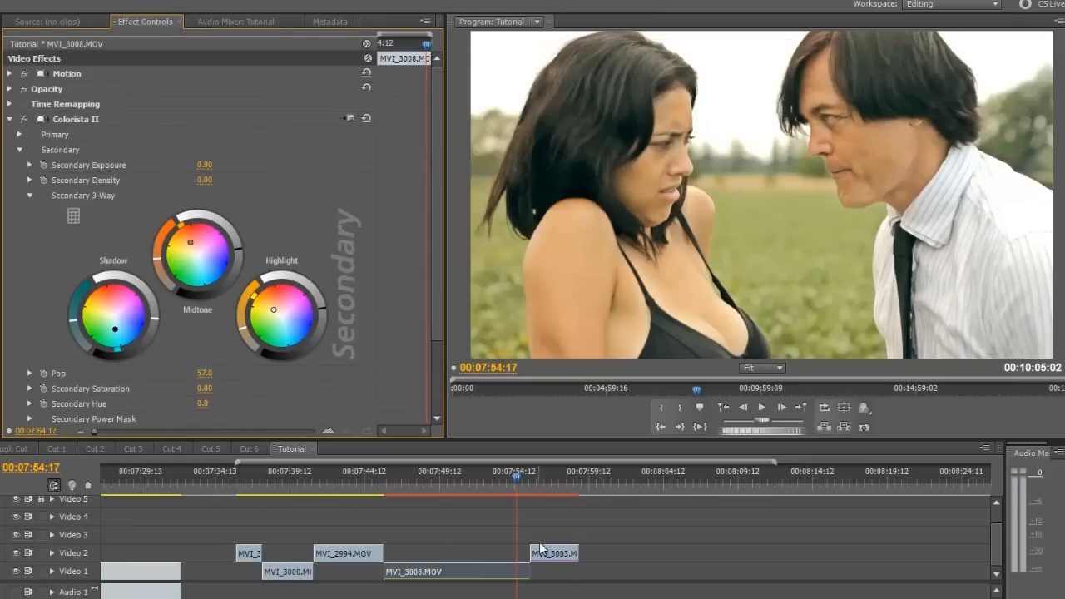
mouse_move(436, 312)
left_mouse_down()
mouse_move(440, 292)
mouse_move(437, 346)
mouse_move(440, 310)
left_mouse_up()
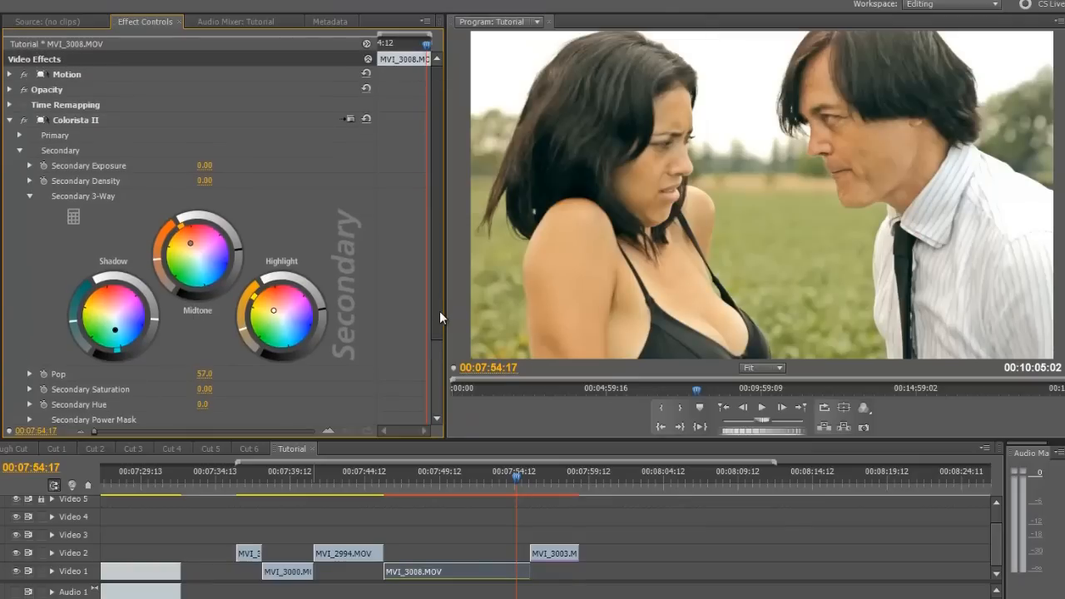
left_click_drag(514, 479, 530, 478)
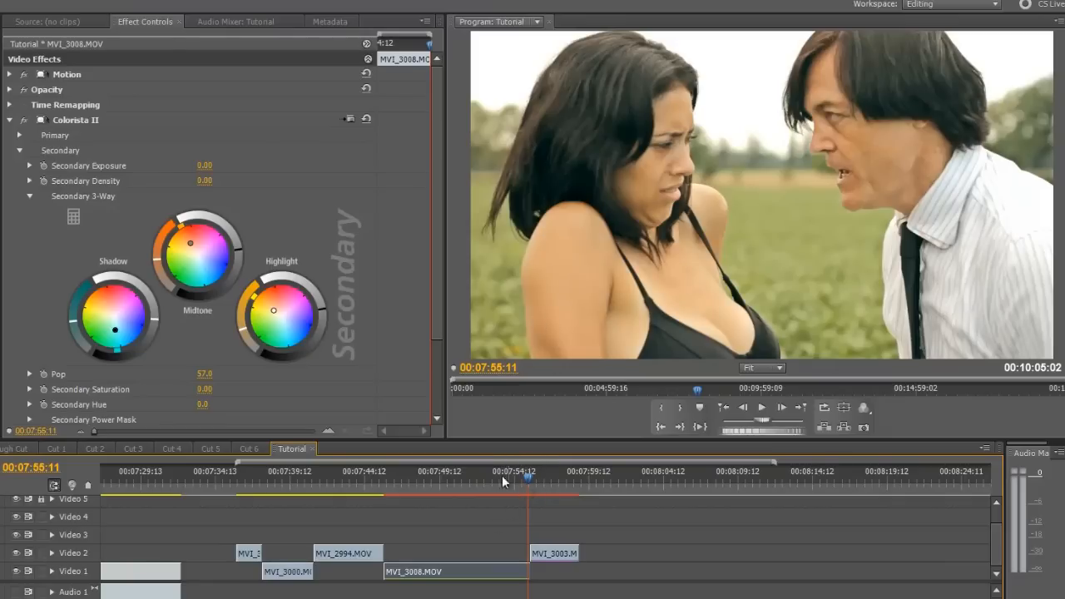
left_click(23, 123)
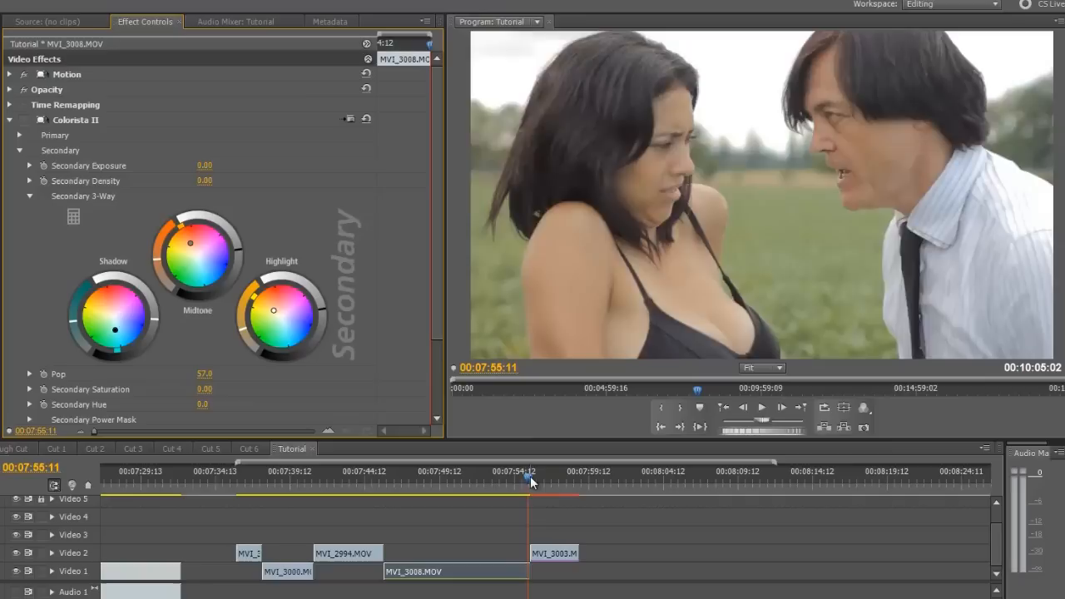
left_click_drag(532, 476, 537, 479)
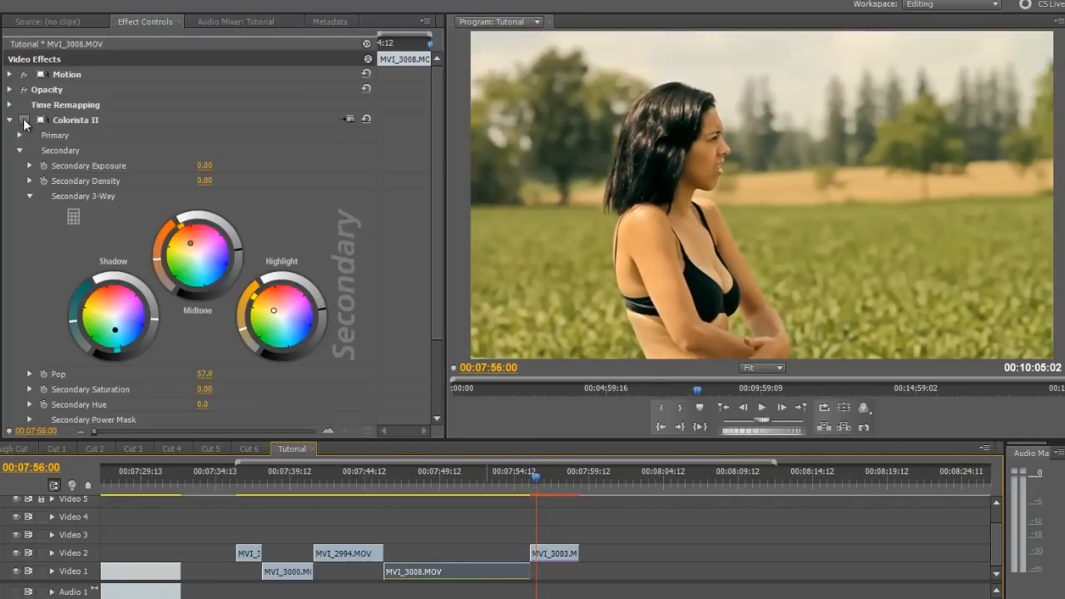
left_click(550, 560)
left_click(23, 121)
Switch Colorista II back on for MVI_3008.MOV and enable its Secondary Bypass
left_click_drag(533, 478, 525, 478)
left_click(504, 579)
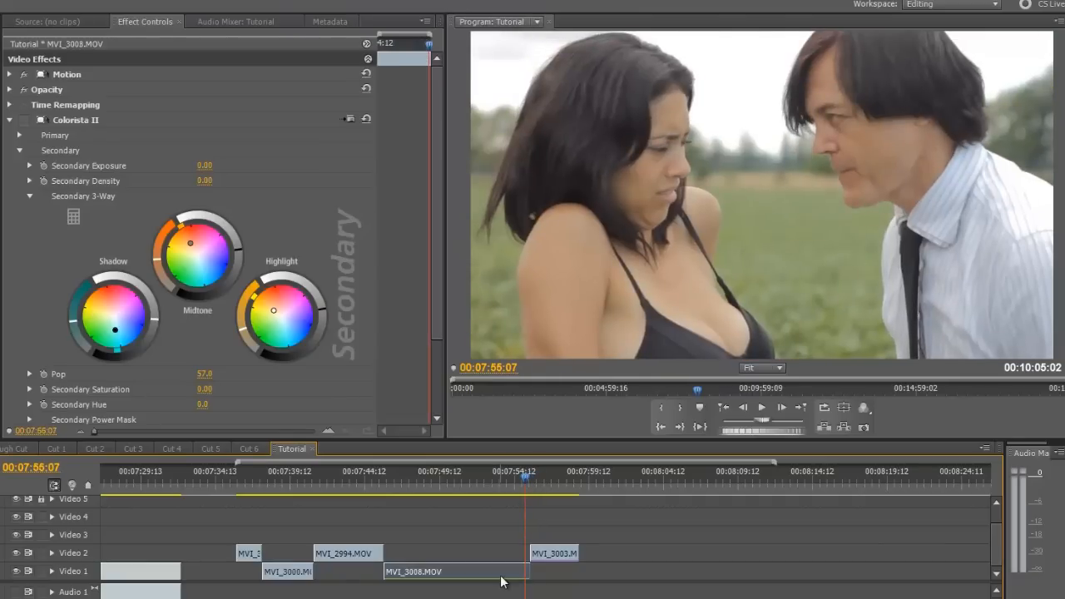
left_click(24, 120)
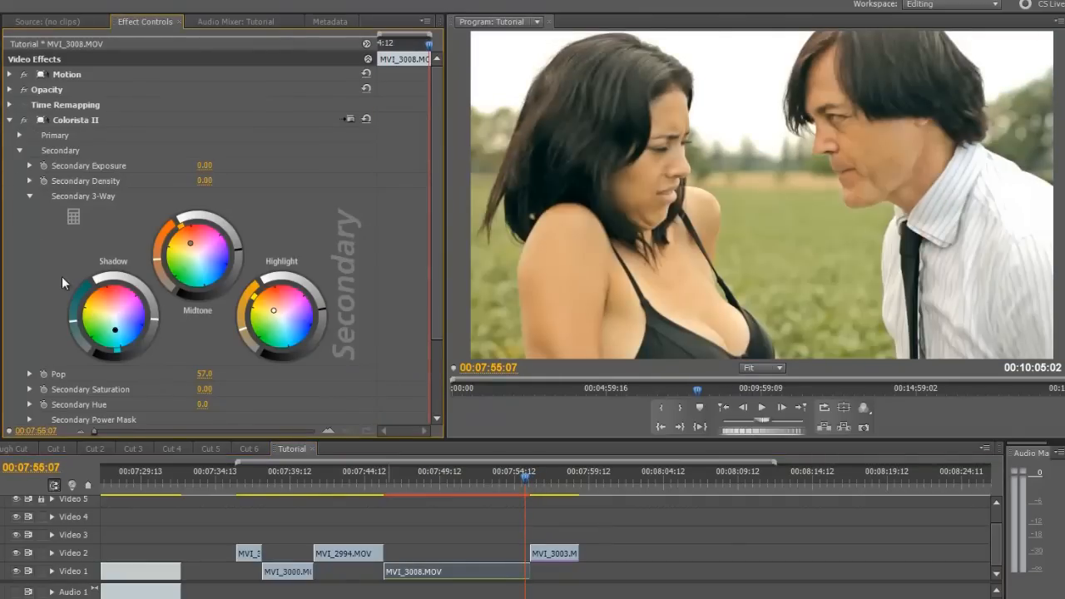
scroll(47, 283, "down", 1)
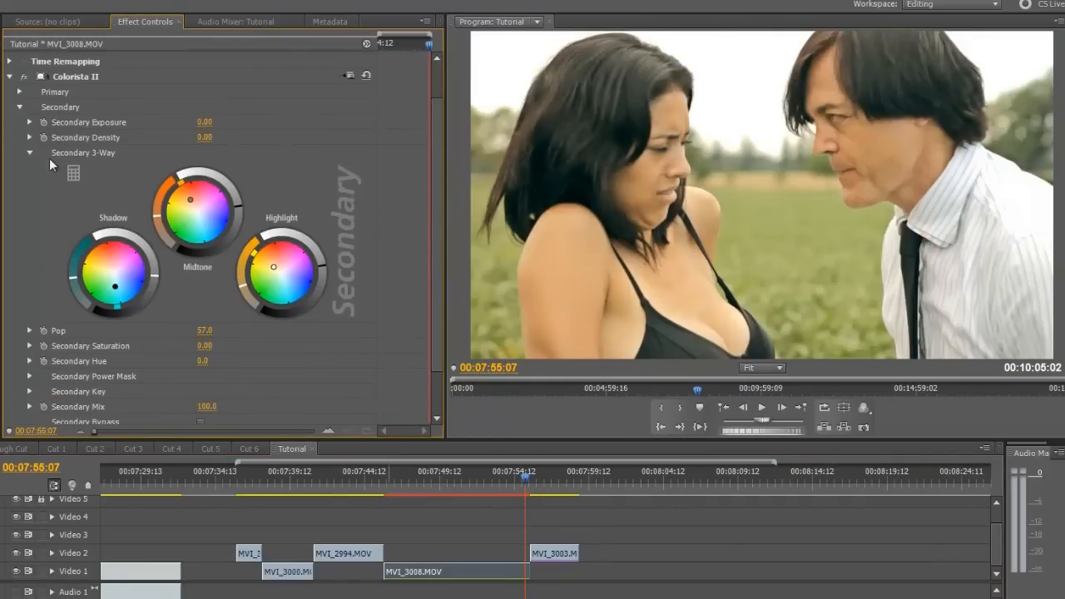
scroll(49, 191, "down", 1)
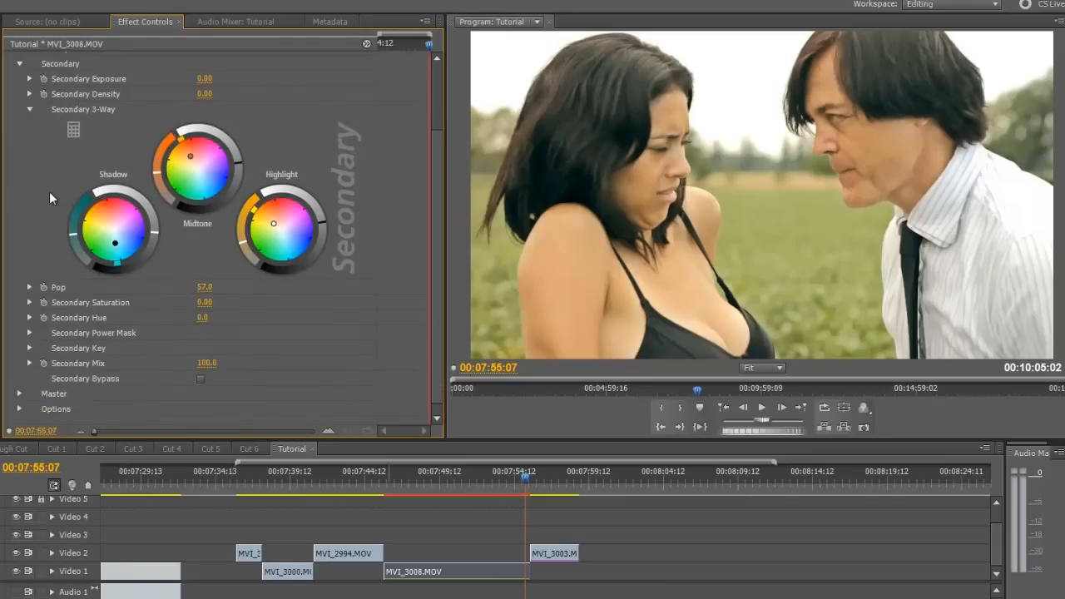
left_click(202, 379)
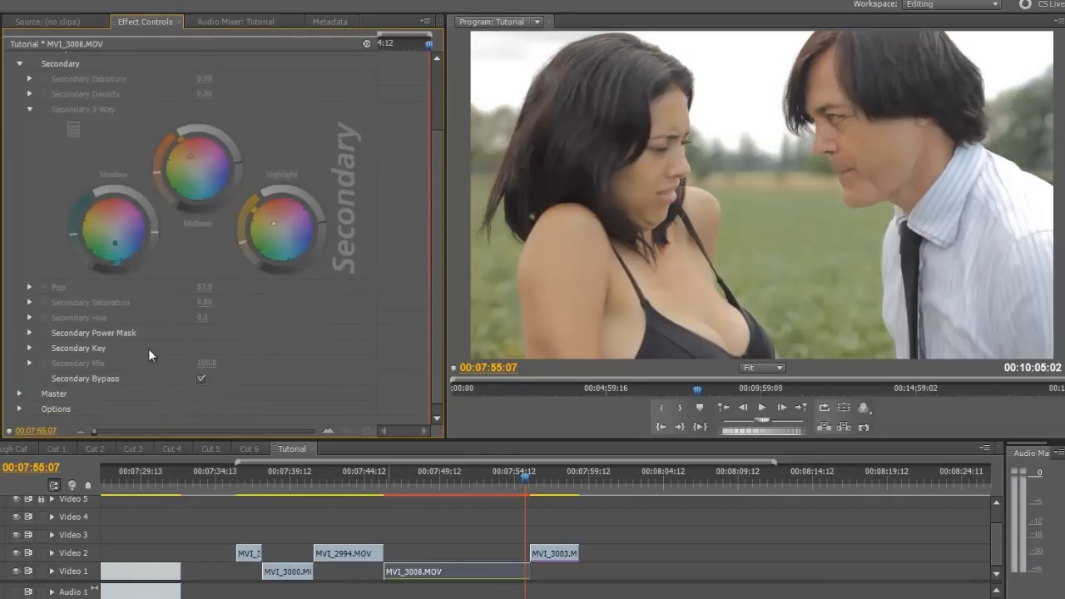
Reveal the Primary 3-Way color wheels in the Colorista II settings of MVI_3008.MOV
scroll(145, 349, "up", 1)
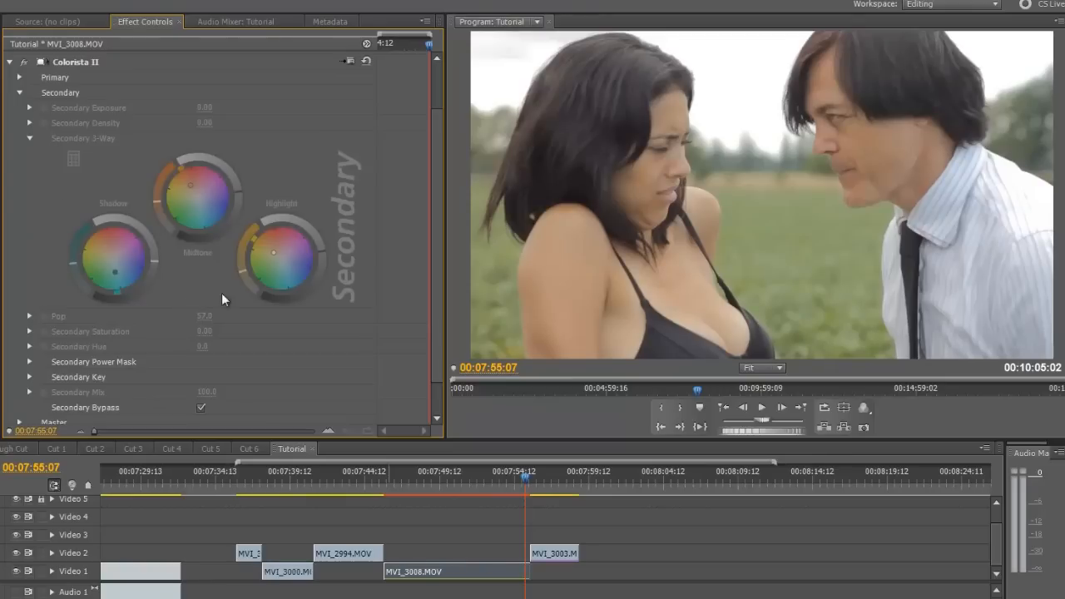
scroll(135, 262, "up", 2)
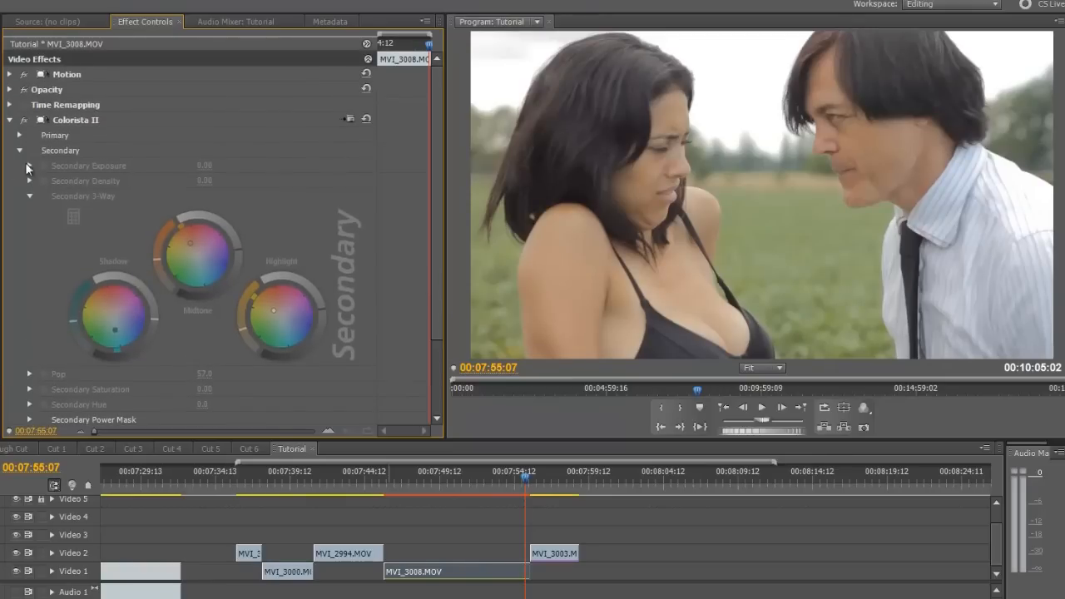
left_click(20, 137)
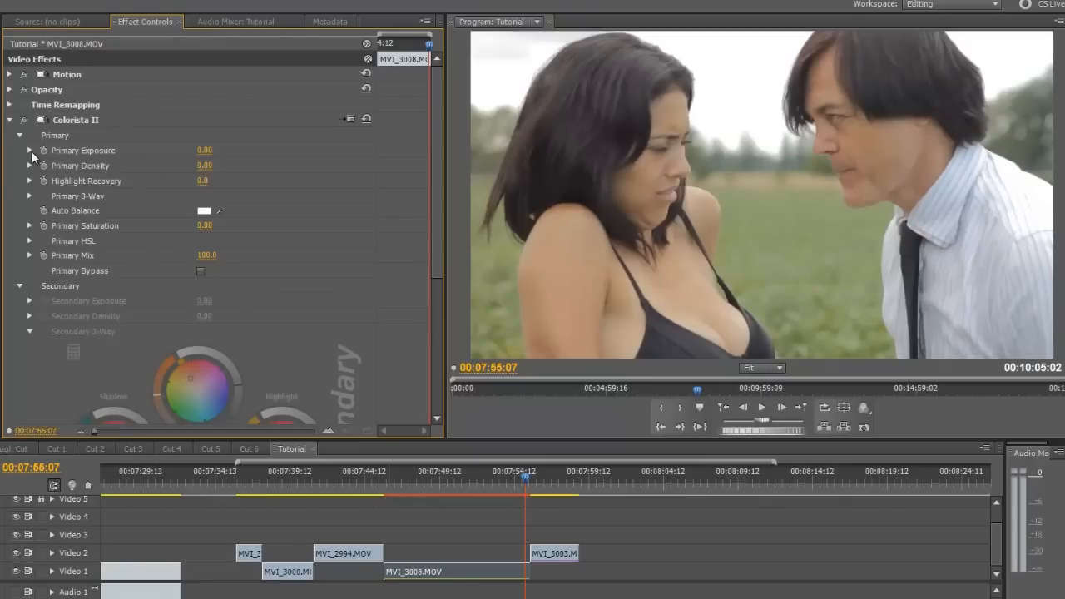
left_click(30, 197)
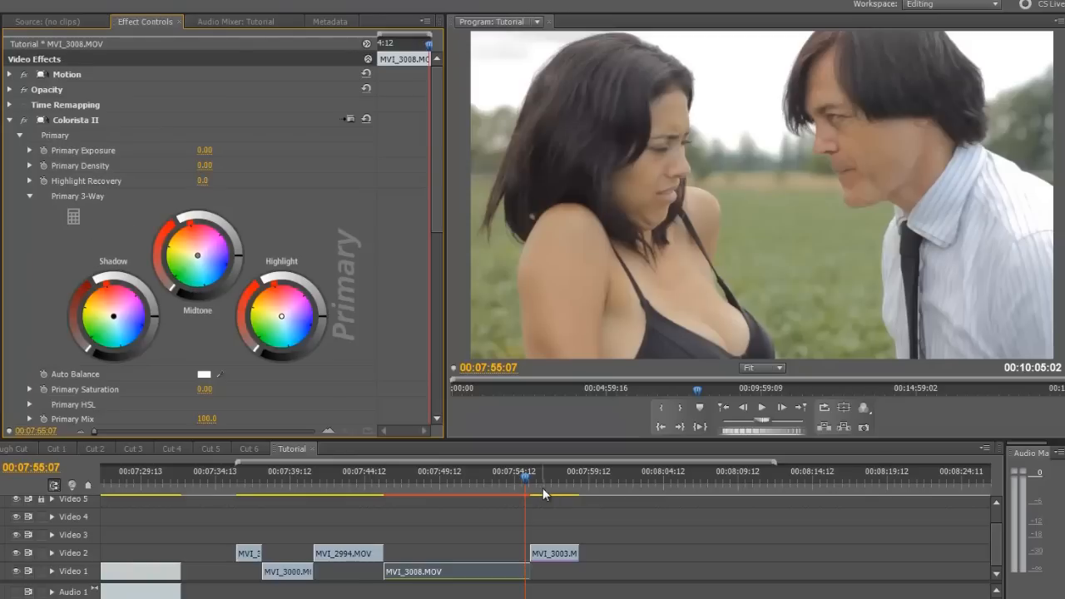
Compare MVI_3008.MOV with MVI_3003.MOV across the cut, tint its primary midtones toward orange, and darken its primary shadows slightly
left_click_drag(527, 480, 533, 479)
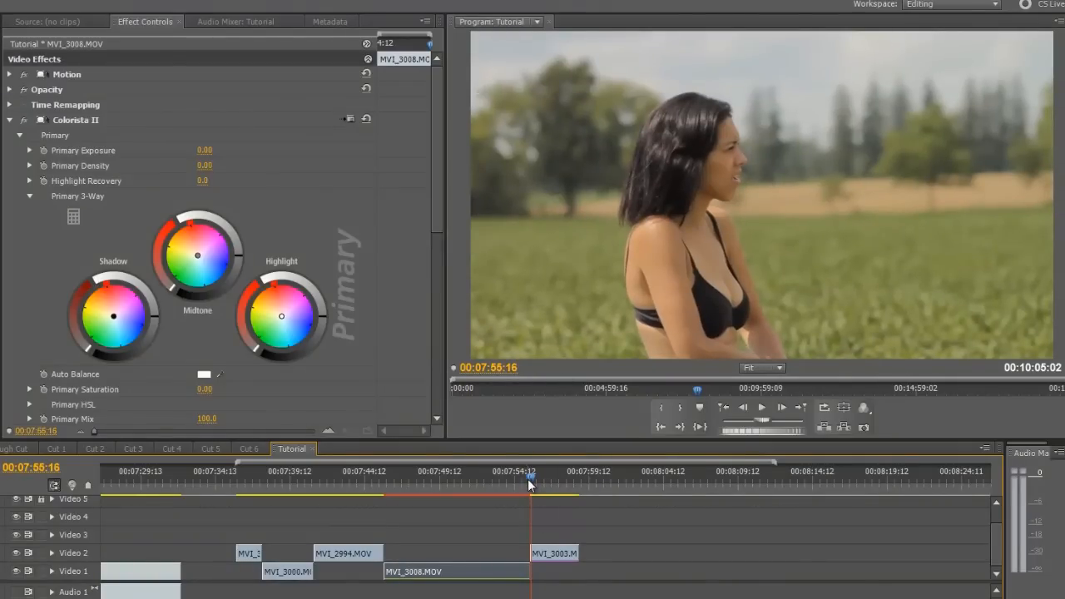
left_click_drag(527, 478, 523, 479)
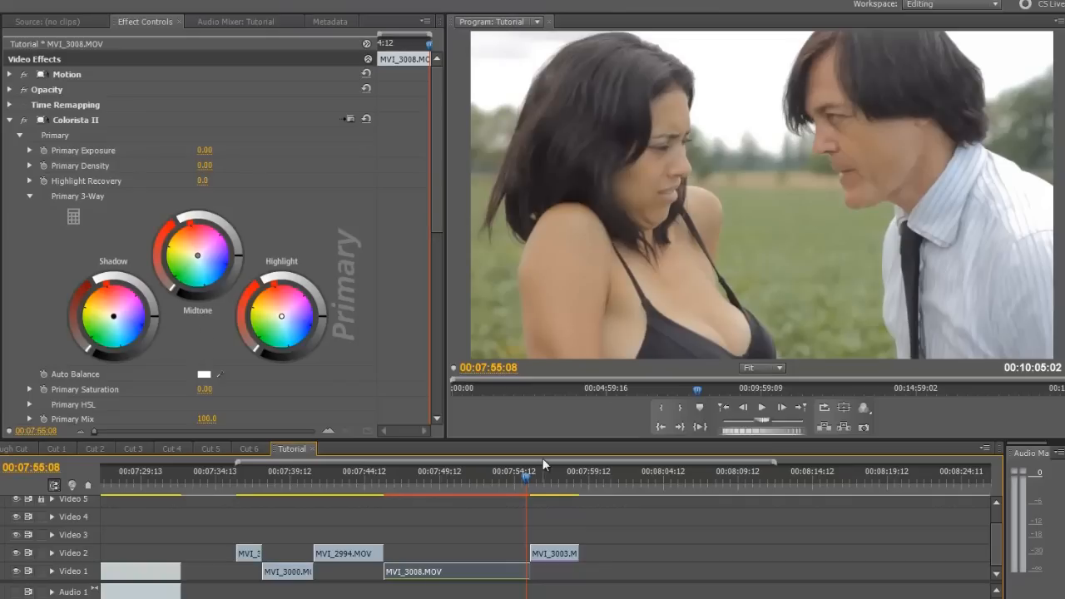
left_click_drag(529, 482, 535, 482)
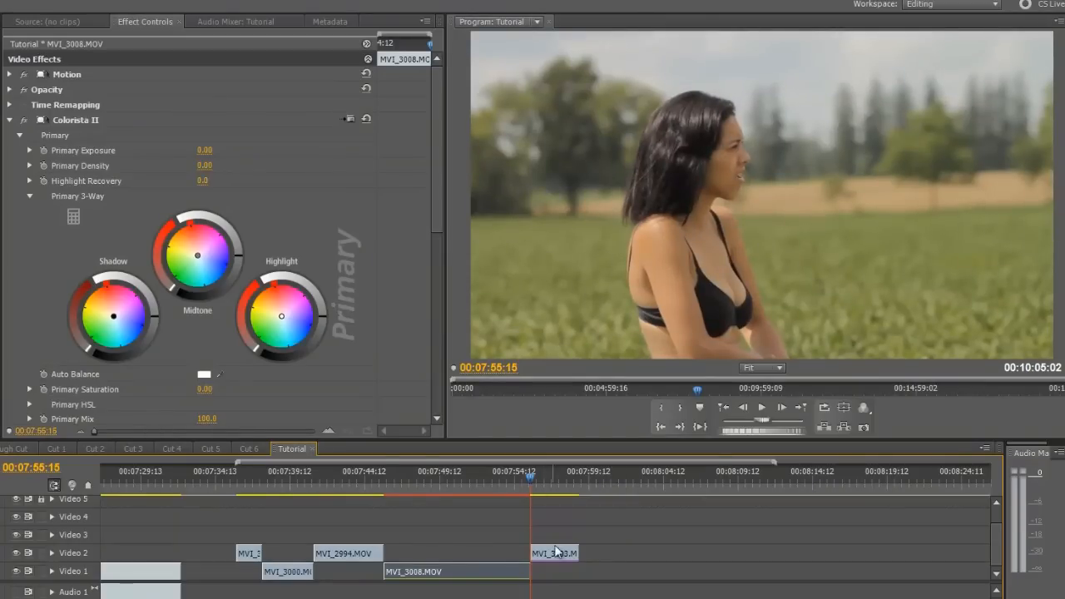
left_click_drag(533, 483, 528, 483)
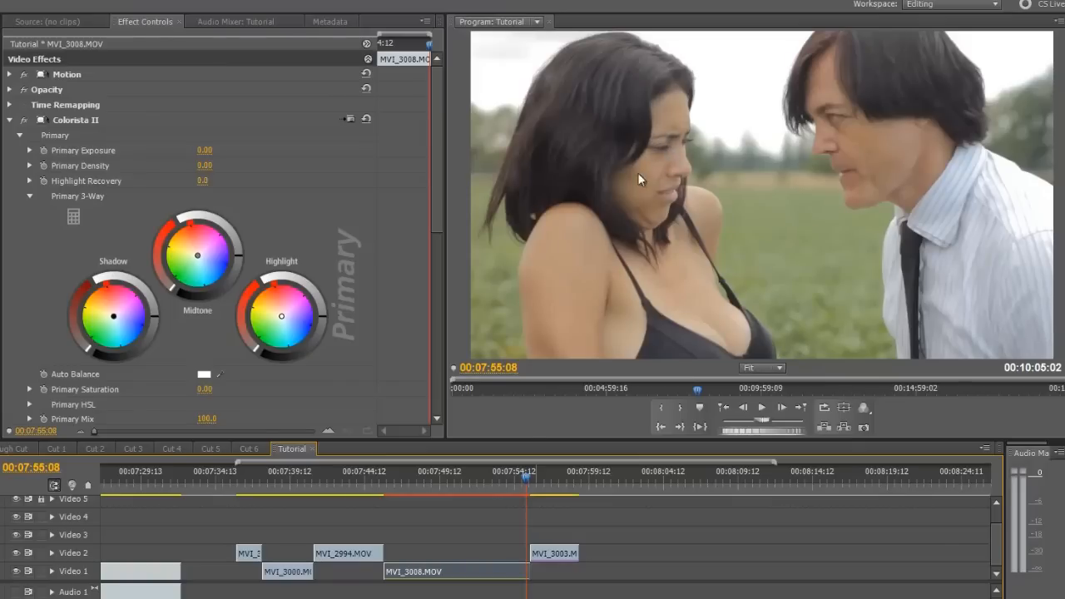
left_click_drag(529, 478, 534, 478)
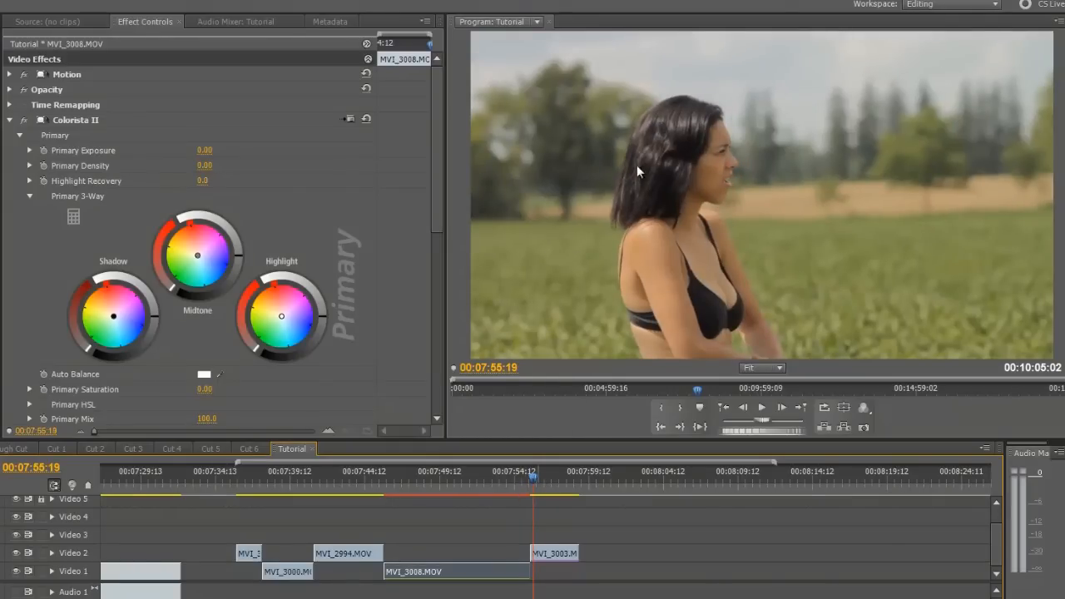
left_click_drag(533, 478, 528, 479)
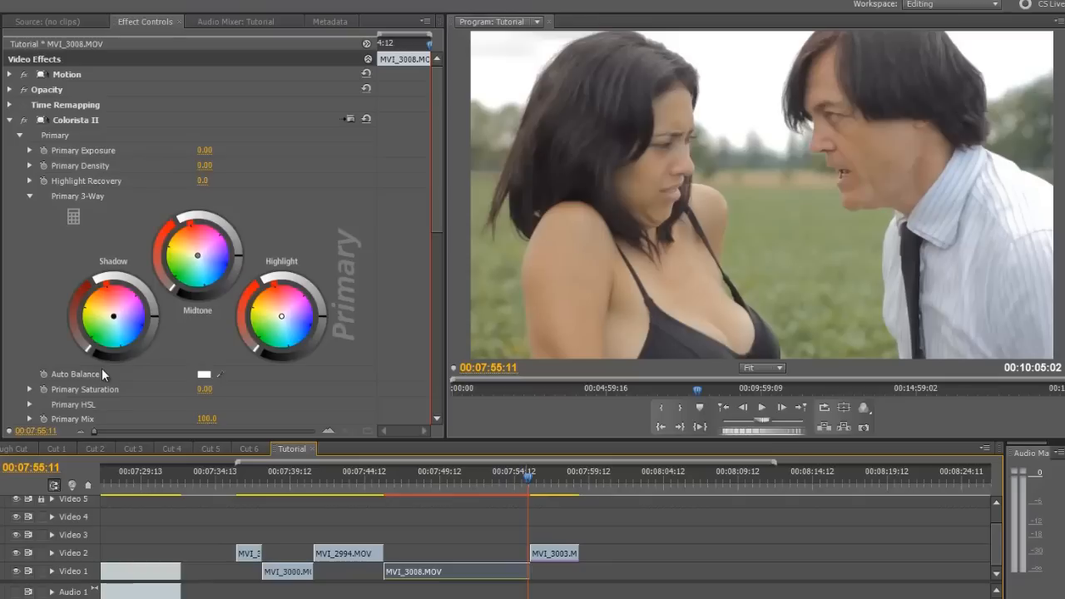
left_click(191, 248)
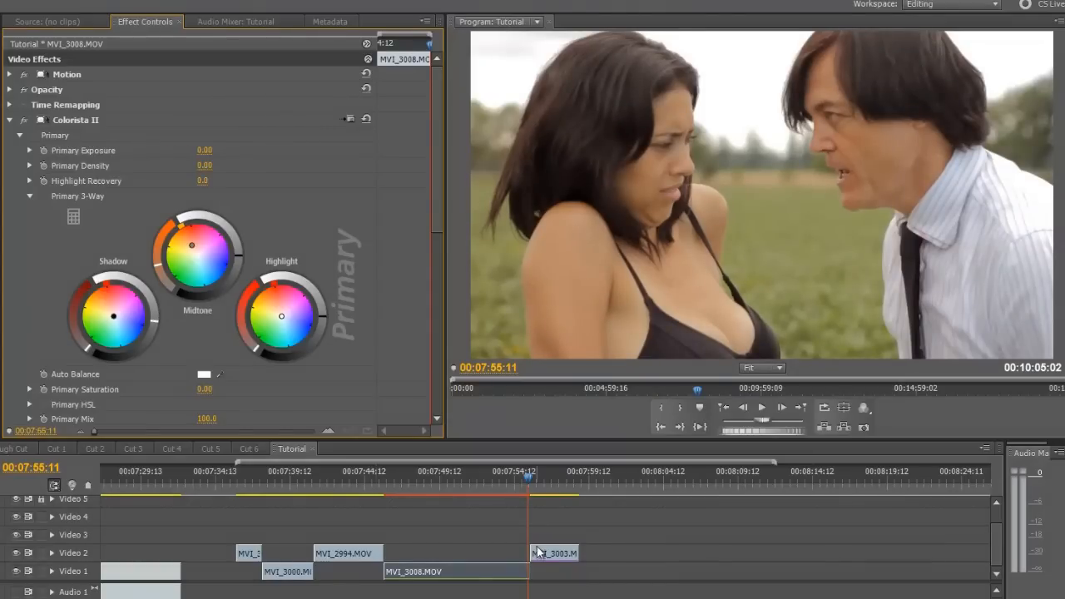
Recheck the color match across the cut and tint the primary shadows of MVI_3008.MOV toward blue-teal
left_click_drag(531, 483, 532, 483)
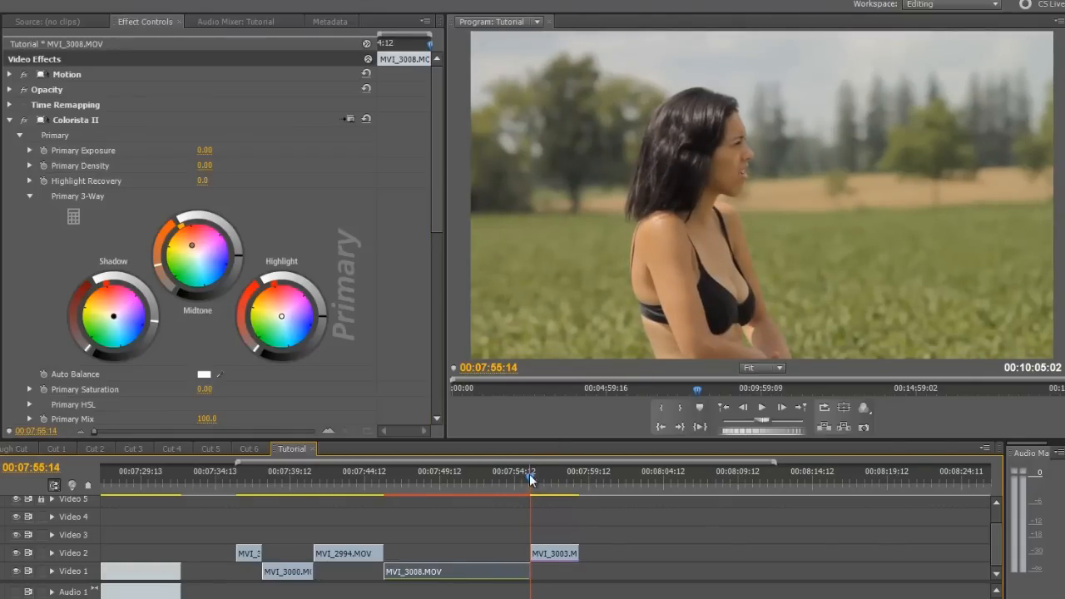
left_click_drag(533, 479, 527, 479)
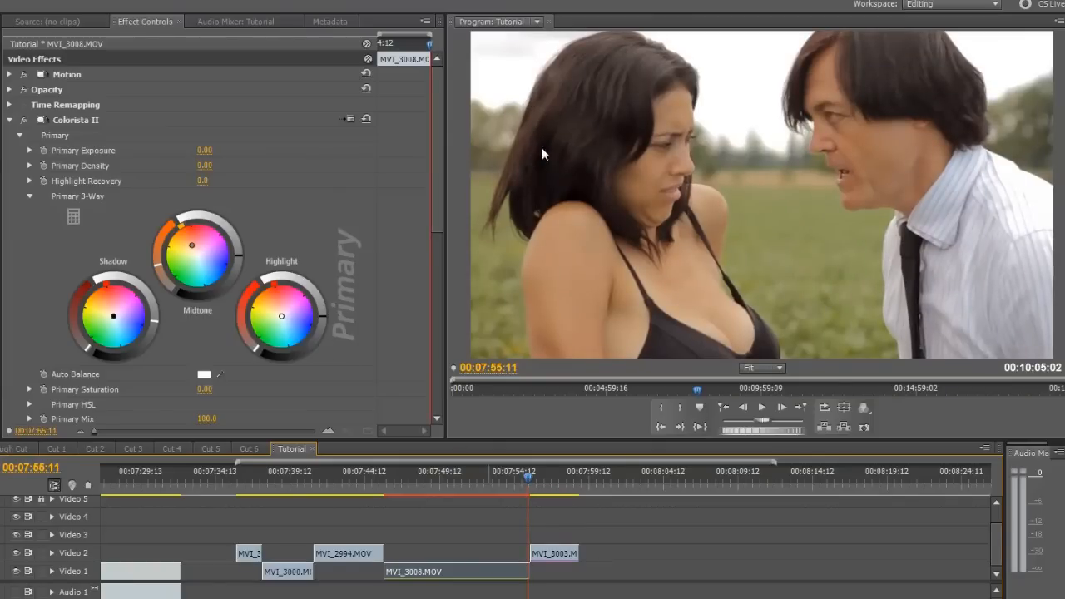
left_click_drag(138, 313, 119, 326)
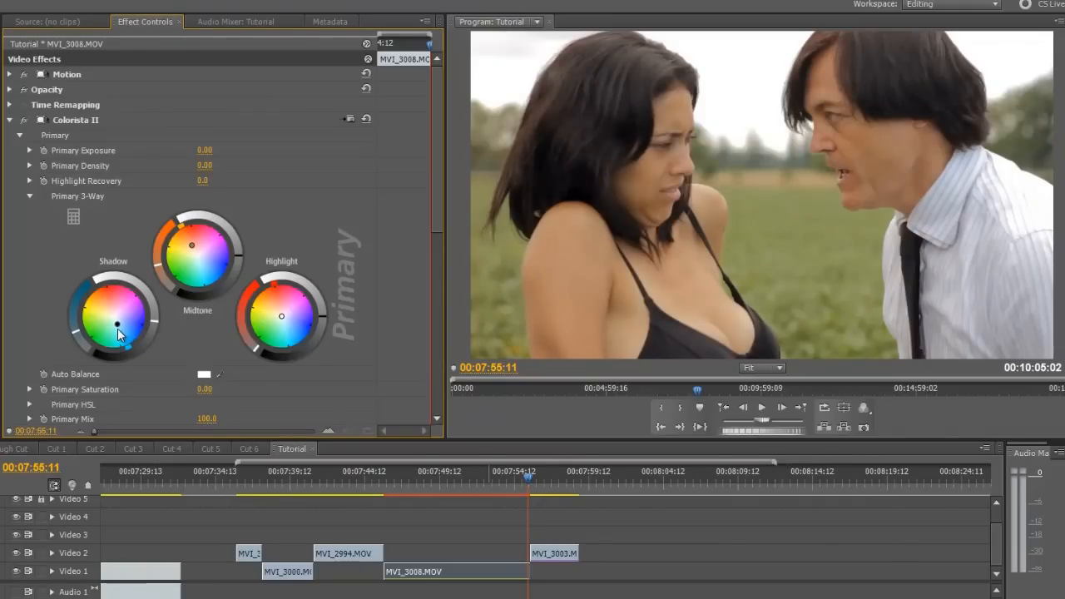
left_click_drag(118, 330, 118, 327)
left_click_drag(117, 327, 117, 324)
Fine-tune the orange tint of the primary midtones and set Primary Saturation to 16 at 00:07:55:13
left_click_drag(188, 245, 193, 250)
left_click_drag(530, 485, 529, 495)
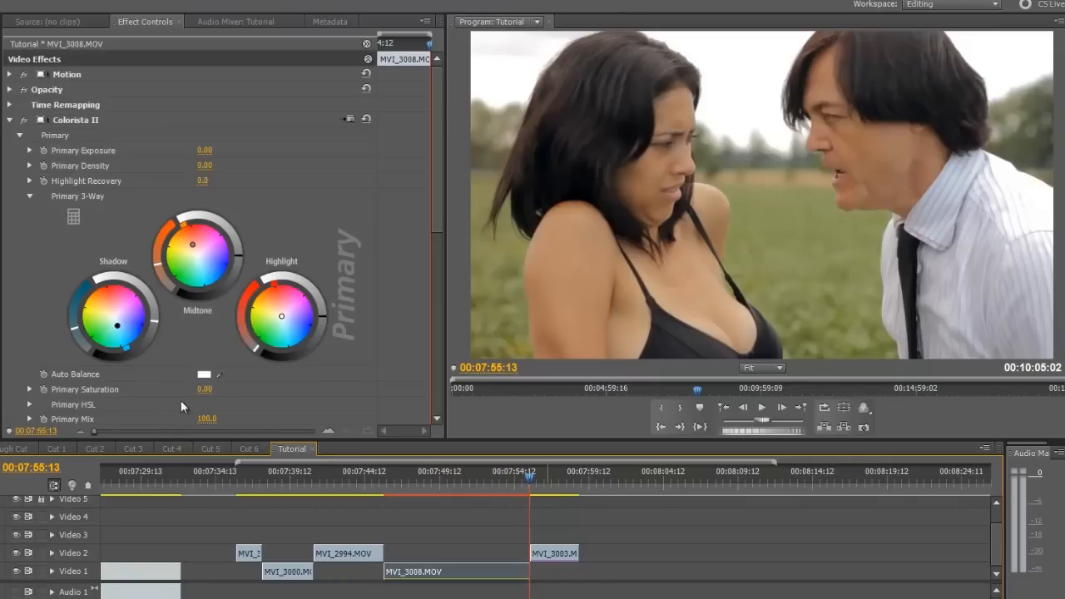
left_click_drag(206, 389, 223, 397)
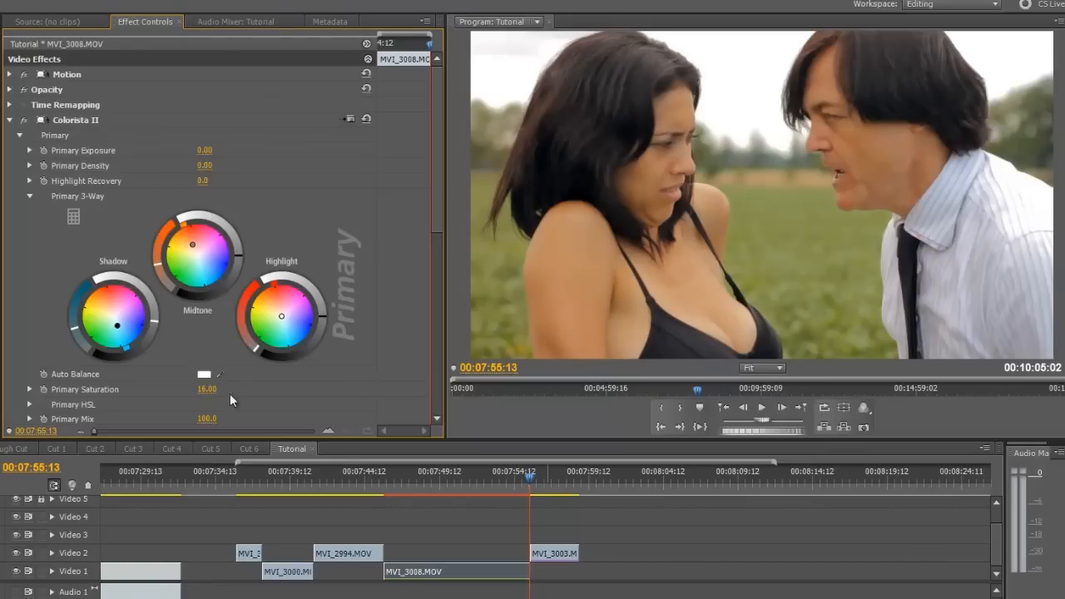
Recheck the match between MVI_3008.MOV and MVI_3003.MOV across the cut, and re-enable Colorista II on MVI_3003.MOV
left_click_drag(529, 475, 527, 478)
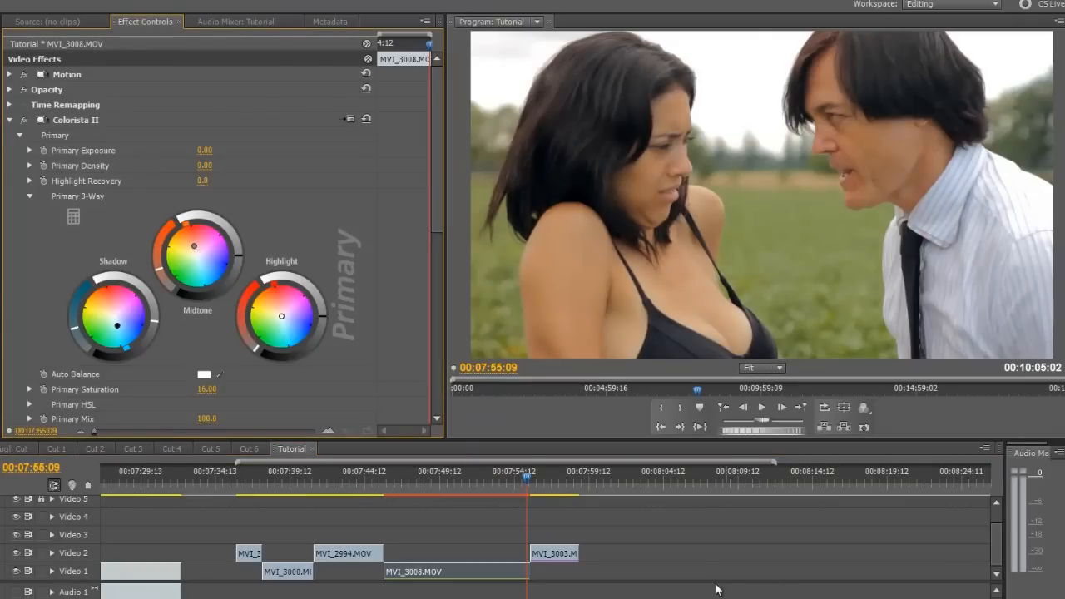
mouse_move(529, 478)
left_mouse_down()
mouse_move(532, 486)
mouse_move(524, 480)
left_mouse_up()
left_click(531, 484)
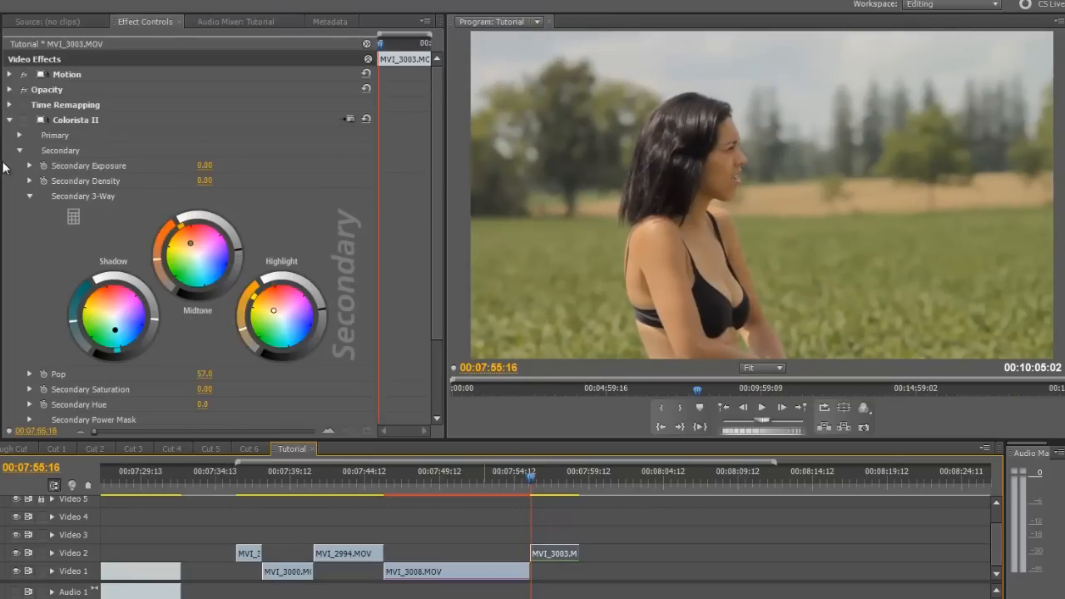
left_click(25, 120)
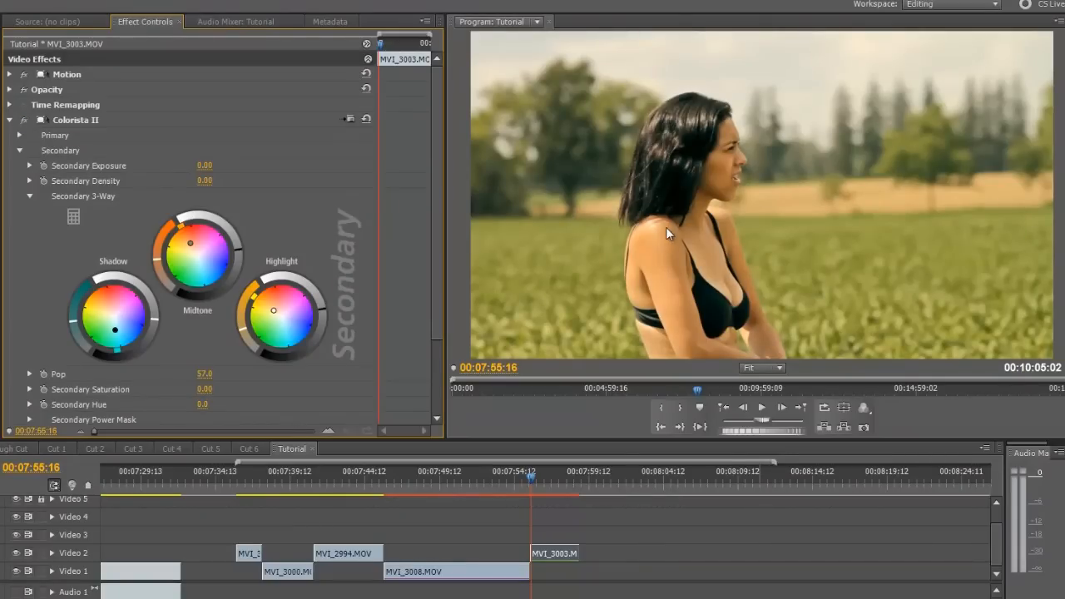
Turn off Secondary Bypass in the Colorista II settings of MVI_3008.MOV so the shared secondary grade applies
left_click(529, 475)
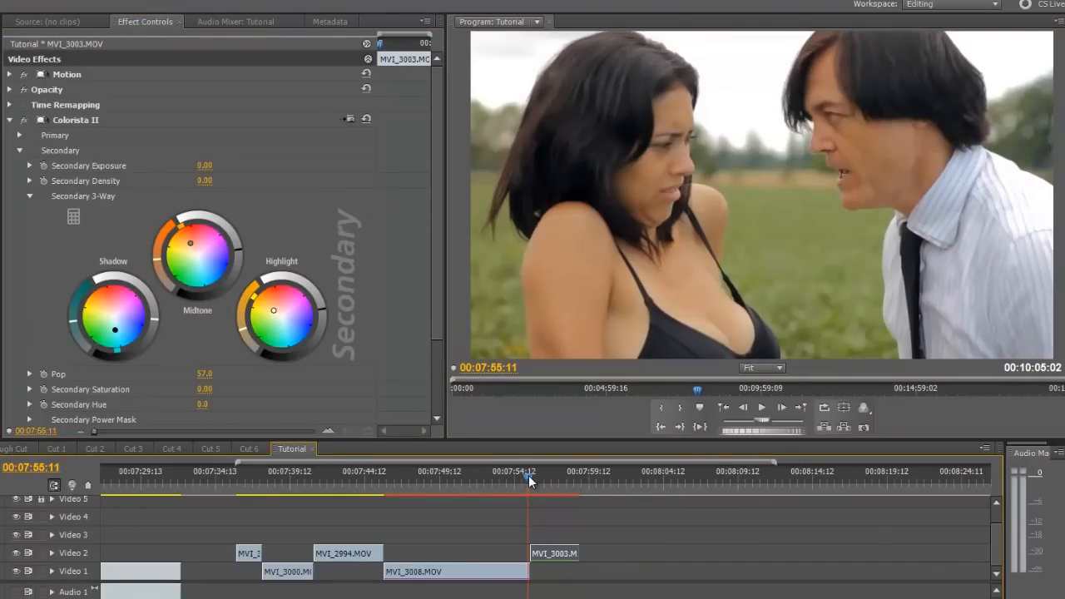
left_click(509, 572)
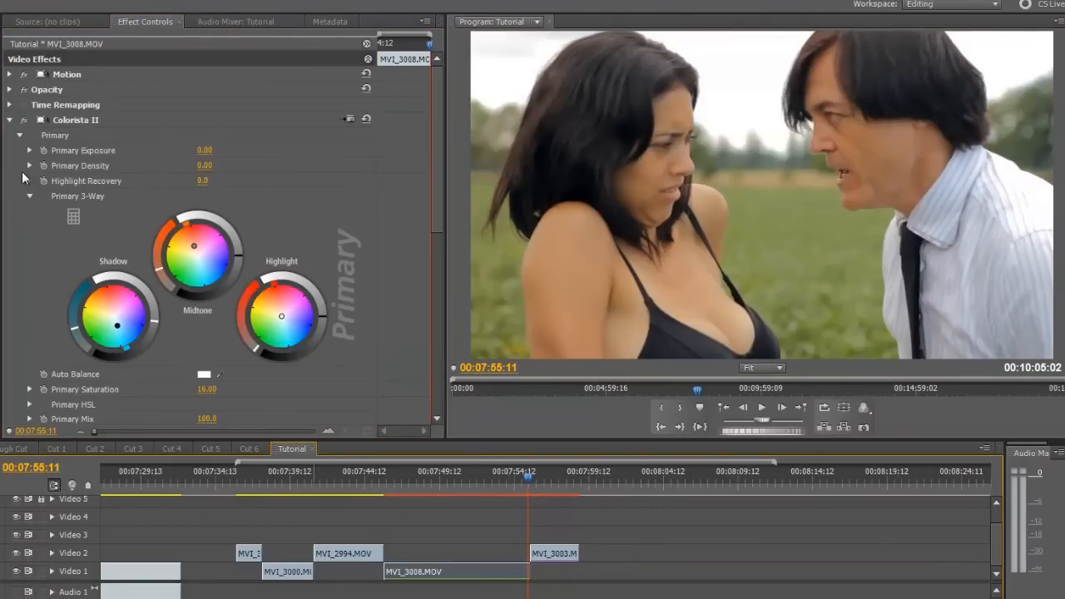
scroll(23, 236, "down", 5)
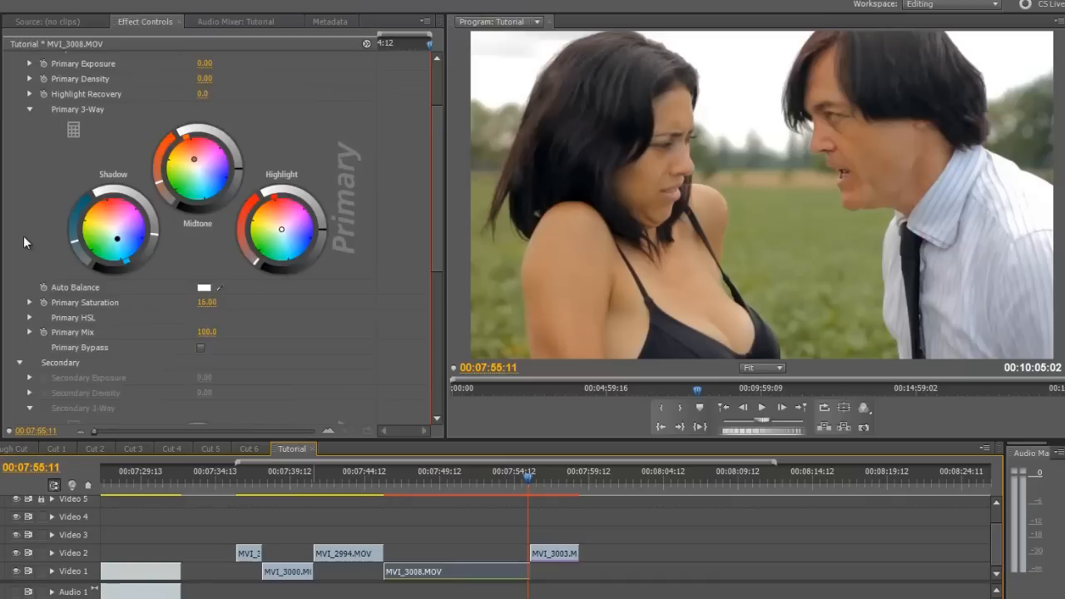
scroll(25, 238, "down", 6)
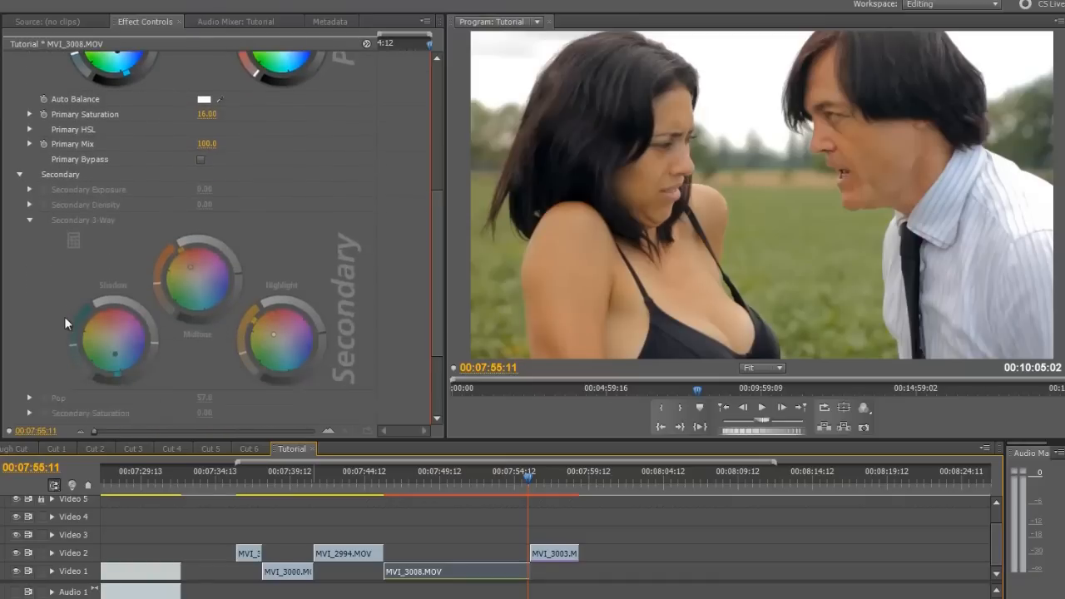
scroll(58, 325, "down", 2)
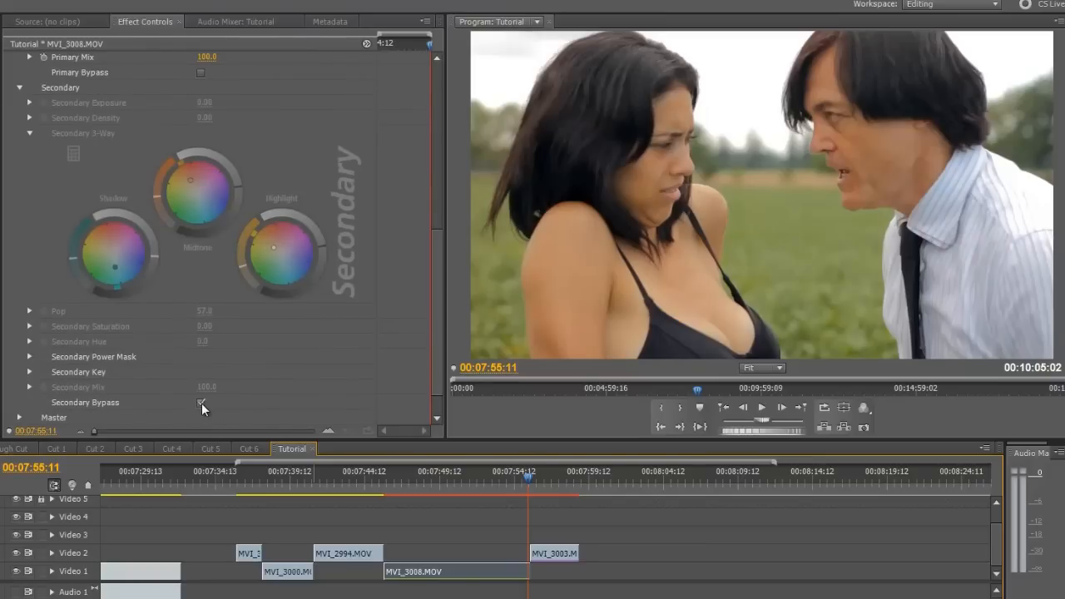
left_click(200, 403)
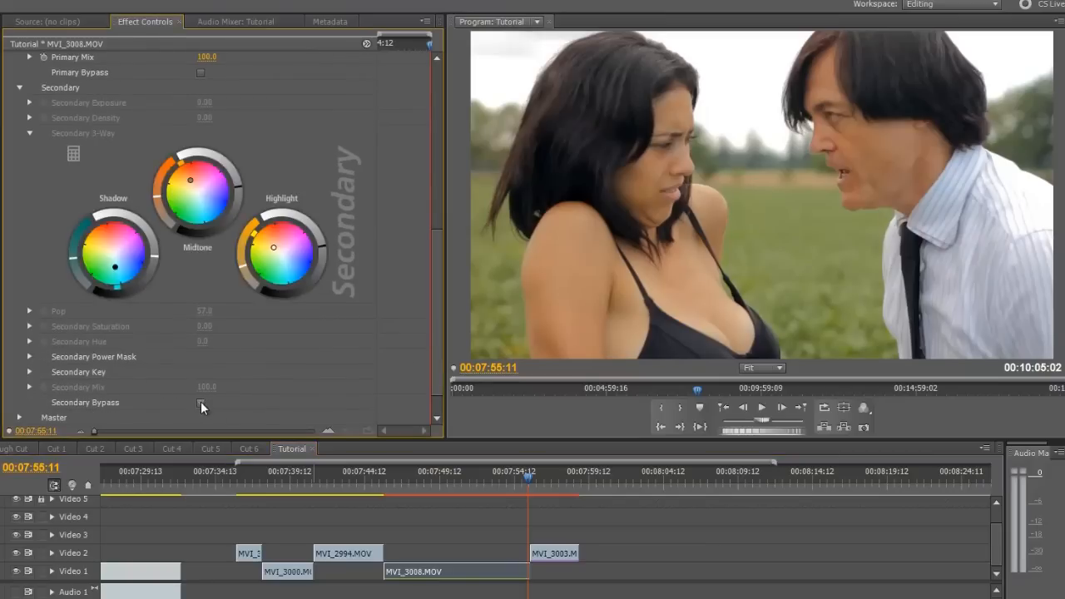
Compare the skin tones and overall grade of MVI_3008.MOV and MVI_3003.MOV across the cut
scroll(193, 338, "up", 2)
scroll(193, 338, "up", 2)
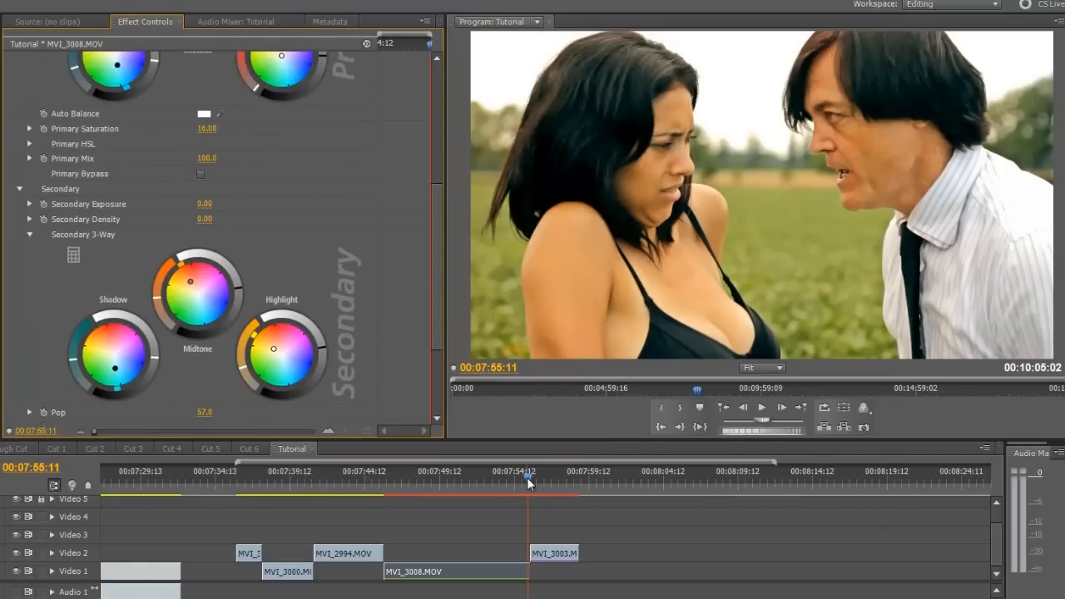
scroll(250, 328, "up", 4)
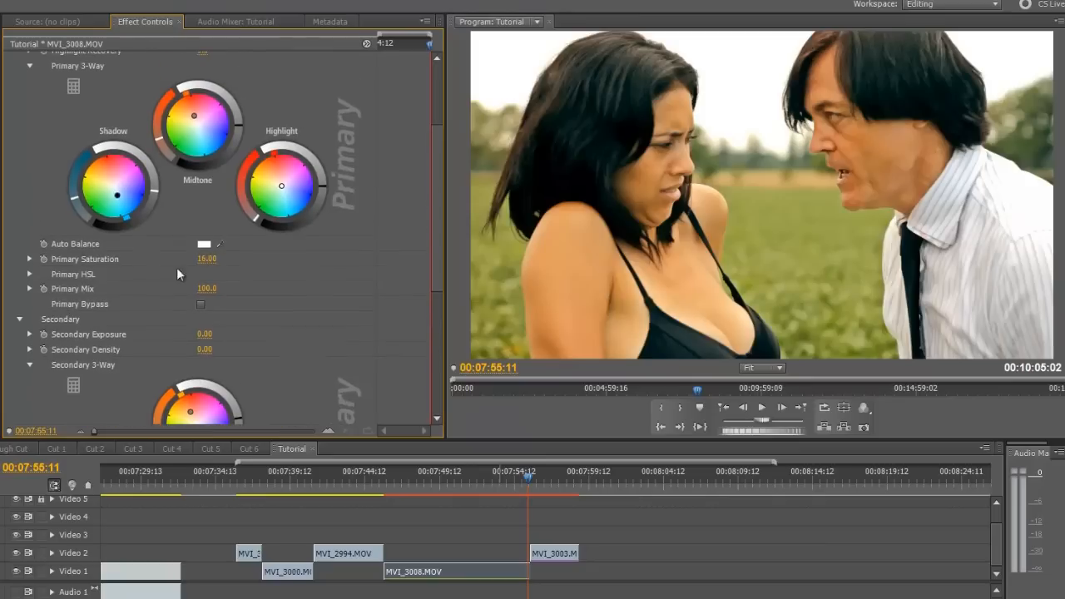
scroll(207, 475, "down", 1)
scroll(205, 366, "down", 3)
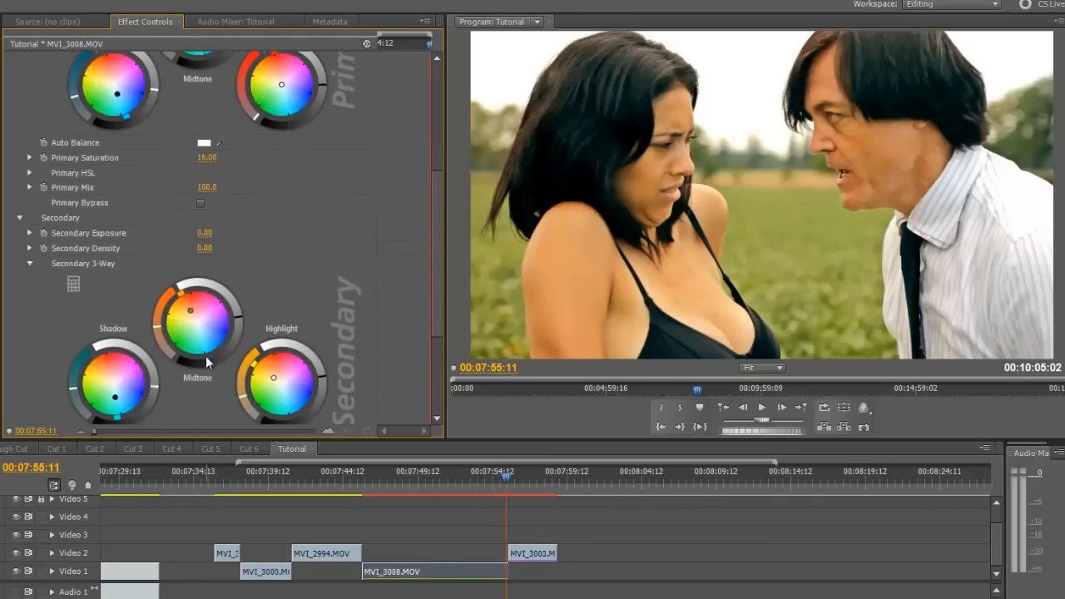
left_click(509, 480)
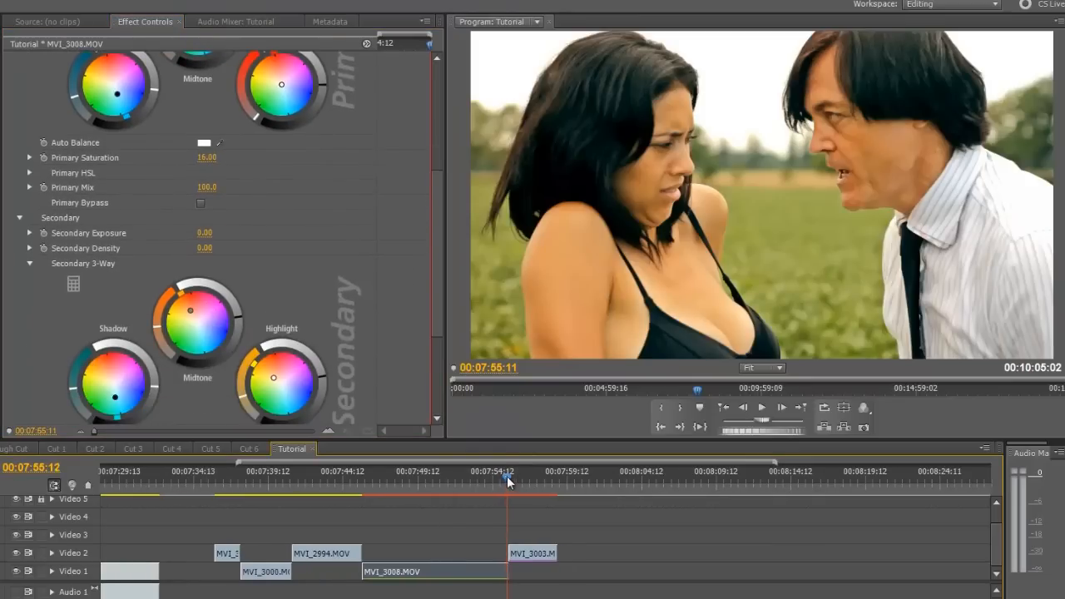
left_click(505, 480)
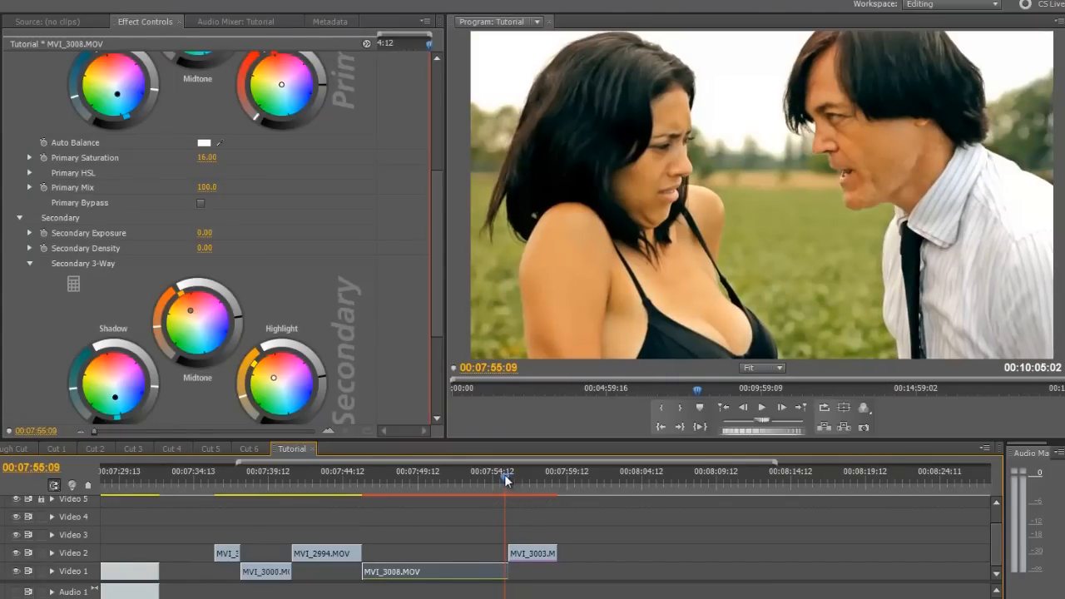
left_click(511, 481)
left_click_drag(511, 480, 509, 480)
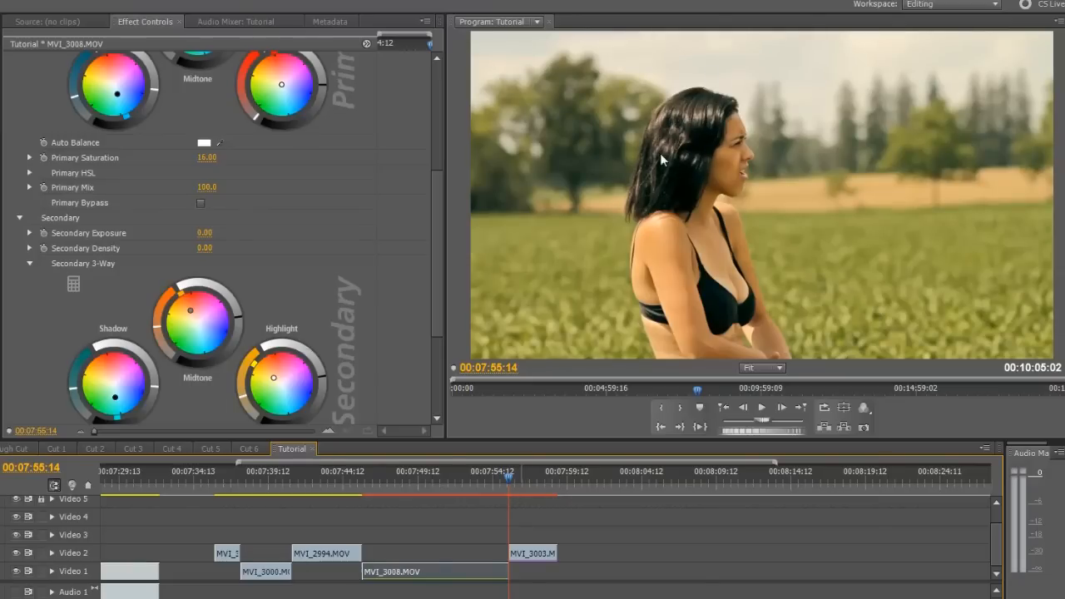
left_click(510, 484)
left_click_drag(509, 485, 502, 484)
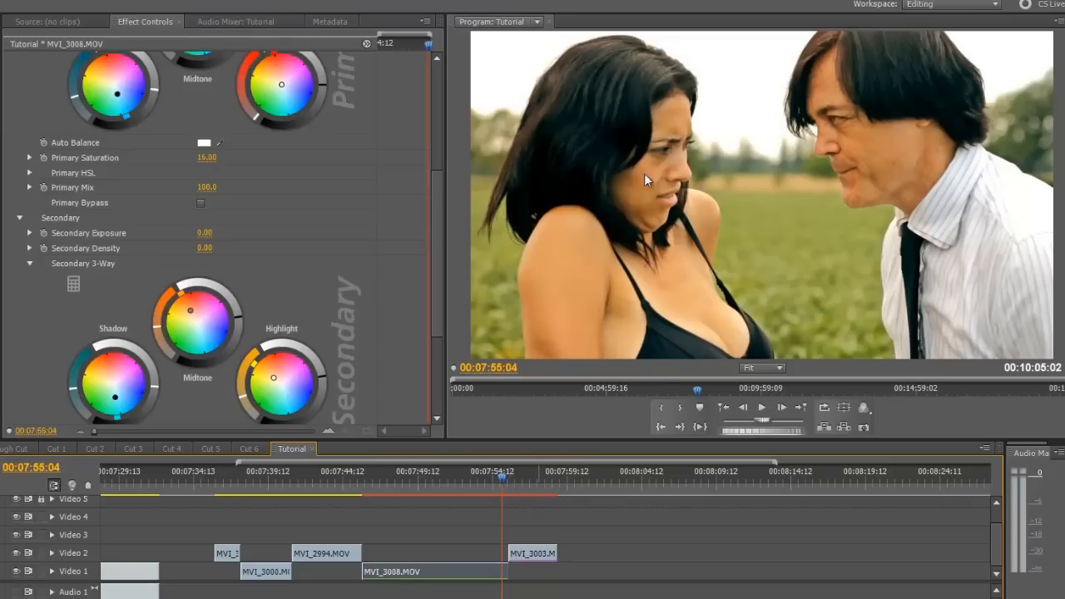
left_click_drag(504, 481, 507, 483)
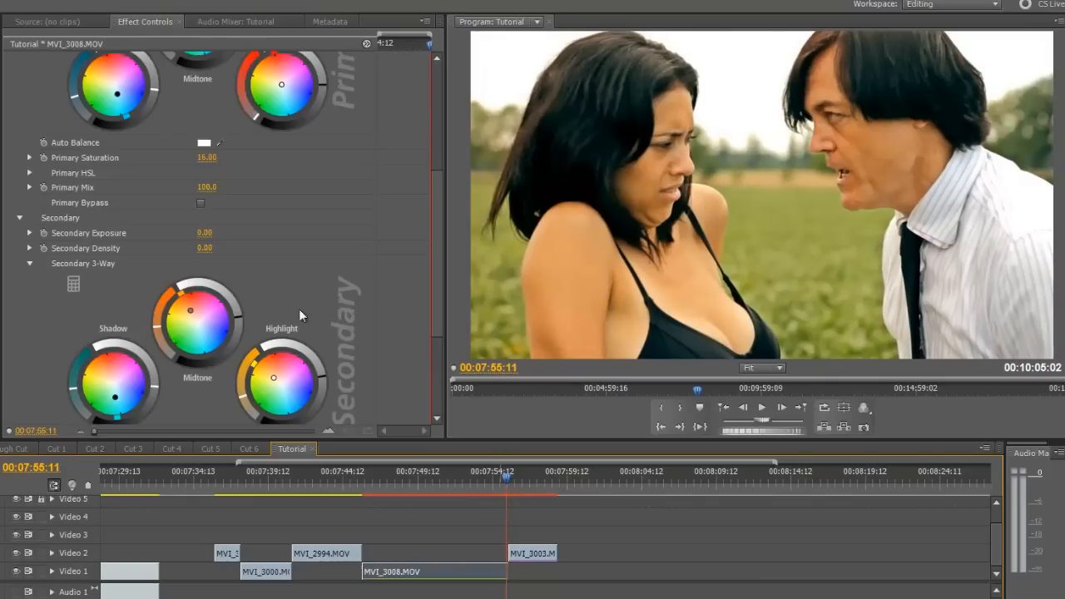
Tint the primary highlights of MVI_3008.MOV slightly toward orange and review the clip around 00:07:53:11
left_click_drag(433, 310, 438, 218)
left_click_drag(282, 256, 280, 240)
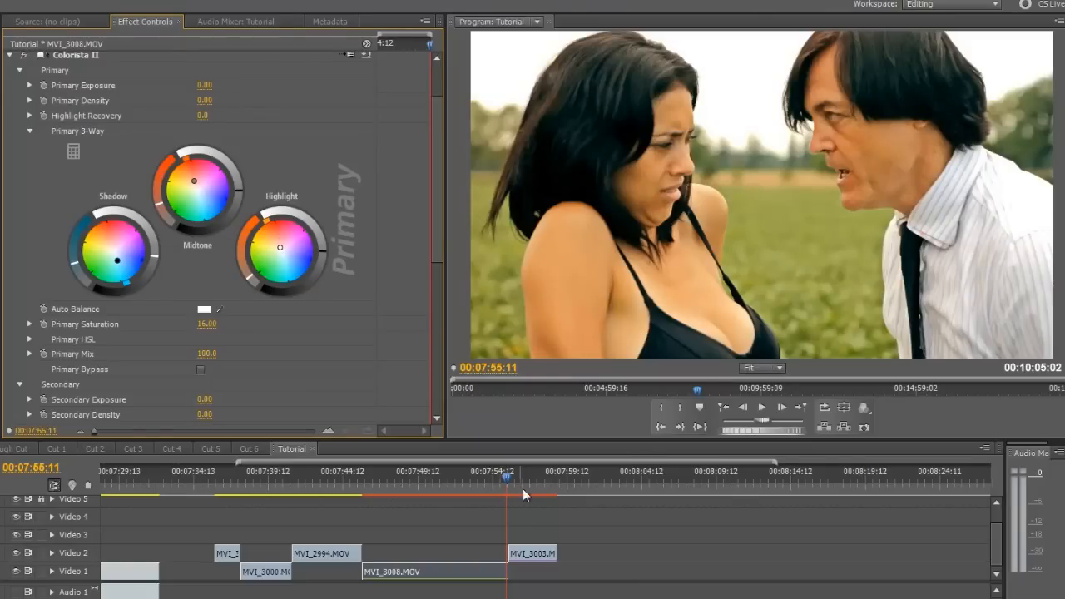
left_click_drag(506, 478, 477, 480)
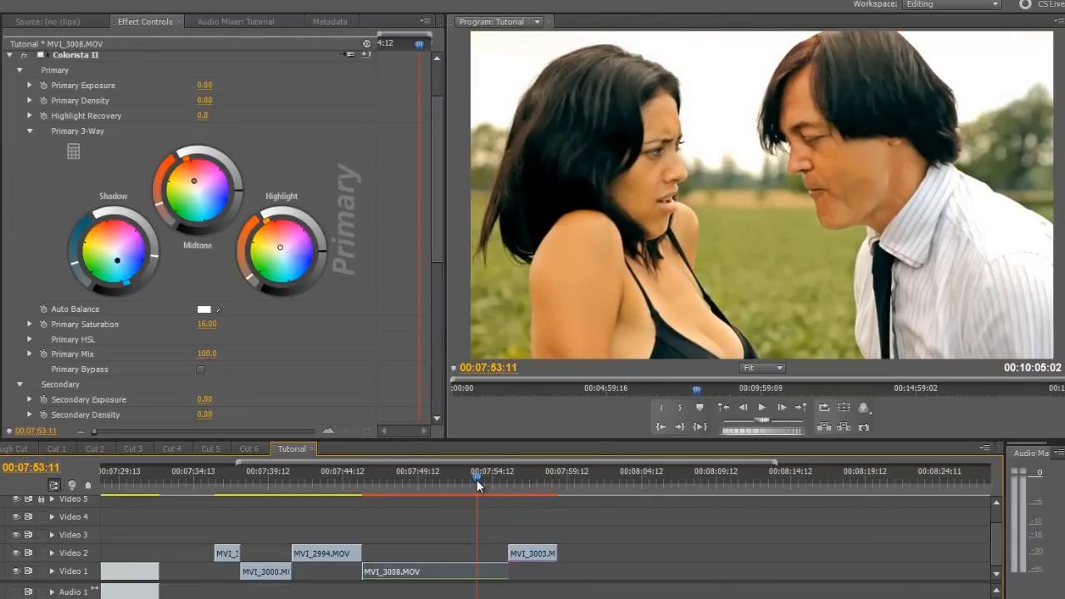
Copy the Colorista II effect from MVI_3003.MOV and paste it onto MVI_2994.MOV
left_click(530, 553)
left_click_drag(503, 481, 518, 481)
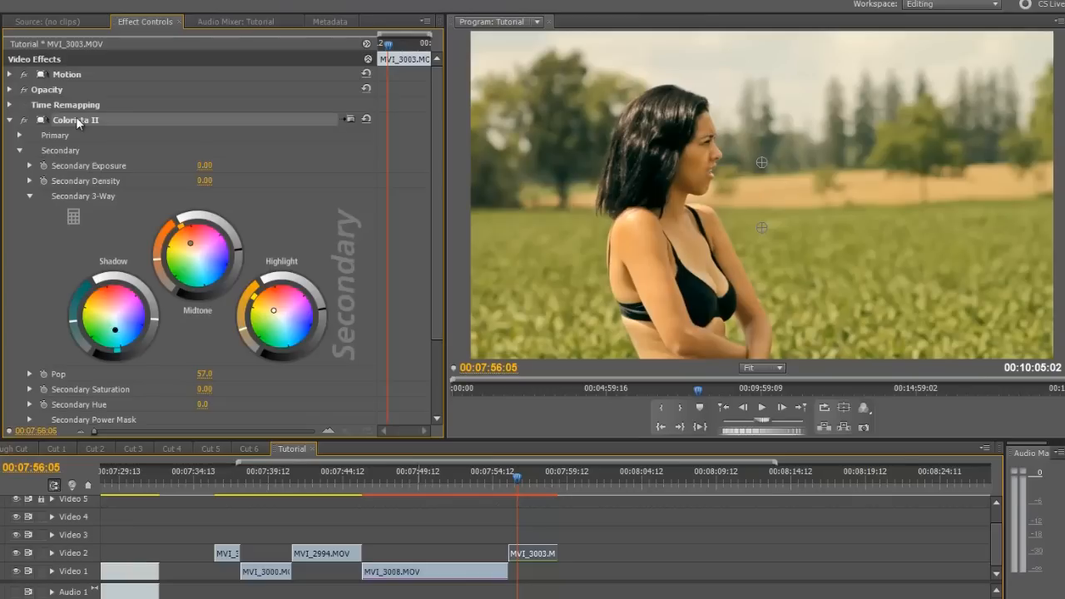
right_click(76, 118)
left_click(114, 187)
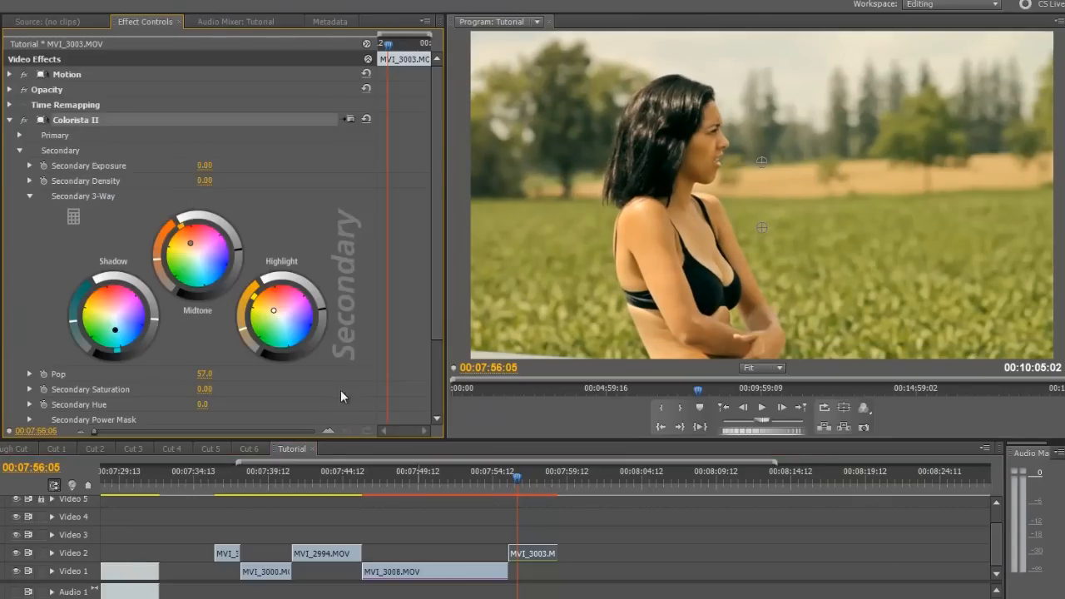
left_click(334, 473)
left_click(344, 555)
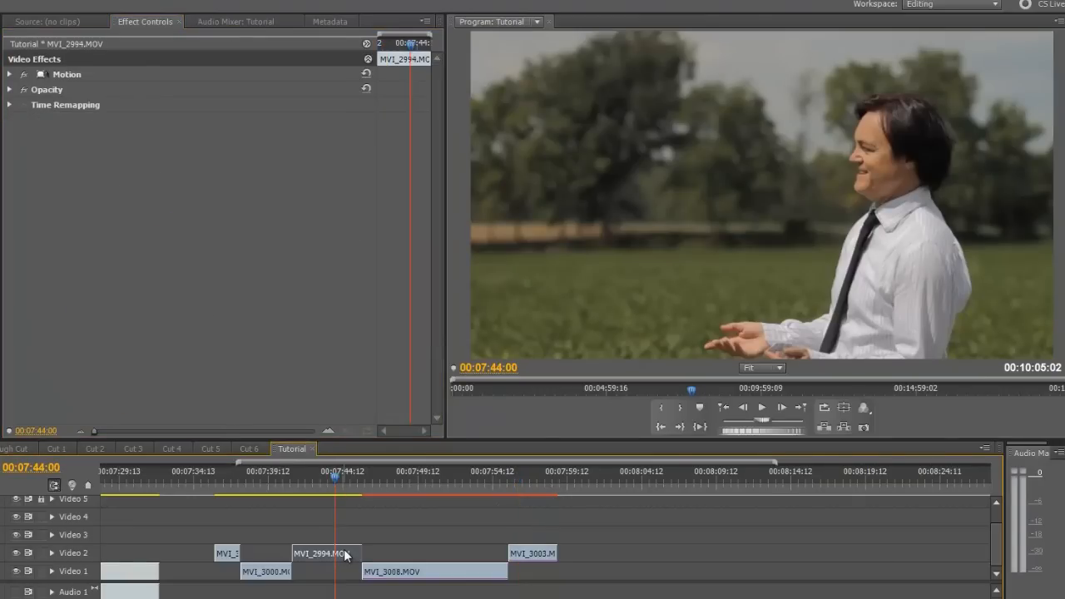
right_click(346, 555)
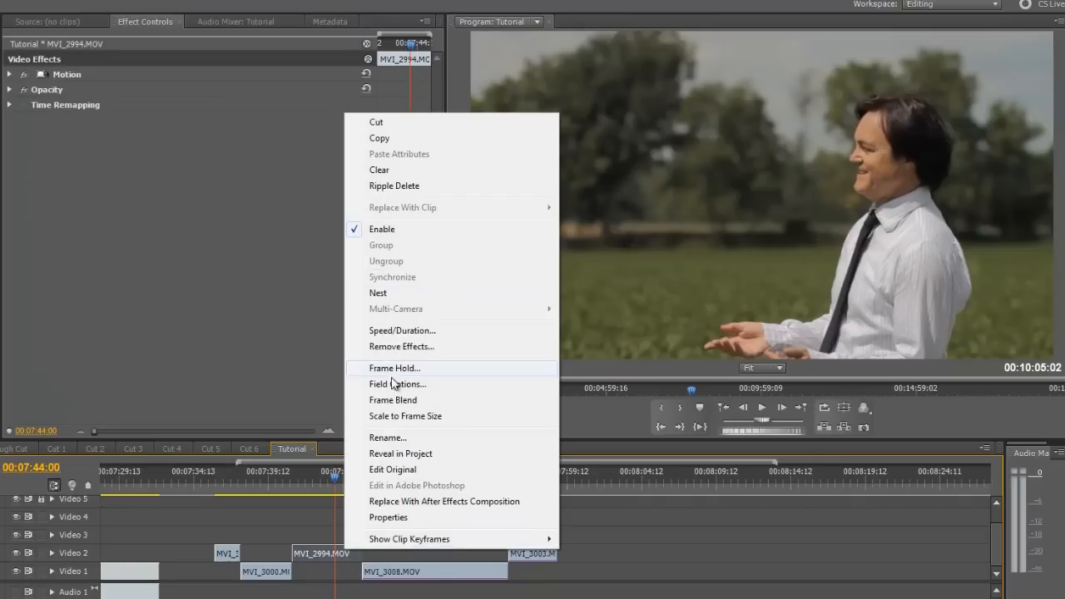
right_click(189, 191)
left_click(229, 274)
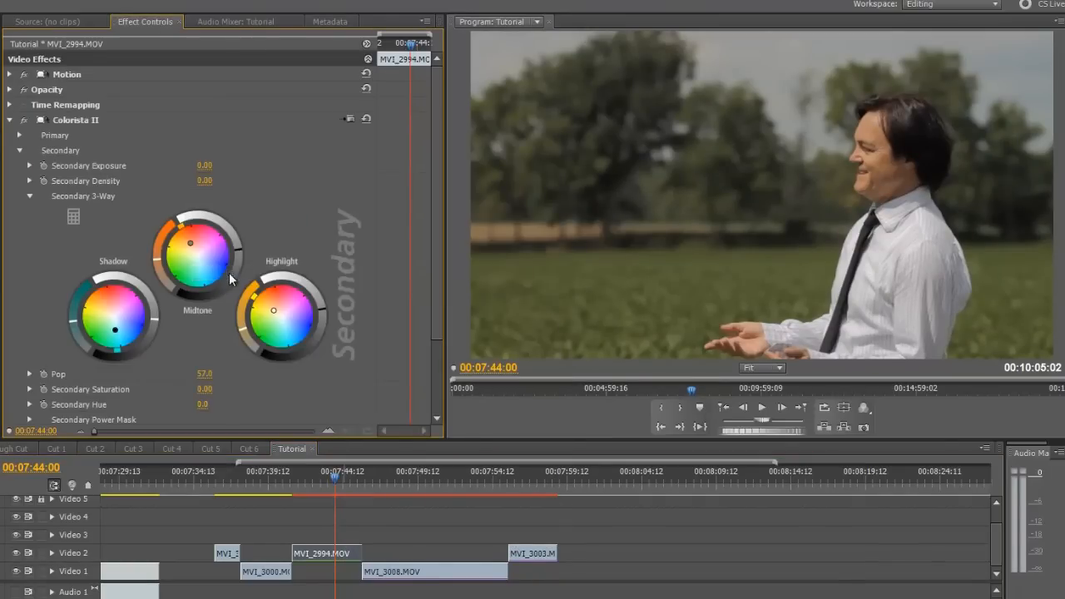
Compare the pasted grade on MVI_2994.MOV with MVI_3003.MOV and reveal the Primary settings of MVI_2994.MOV
left_click(515, 483)
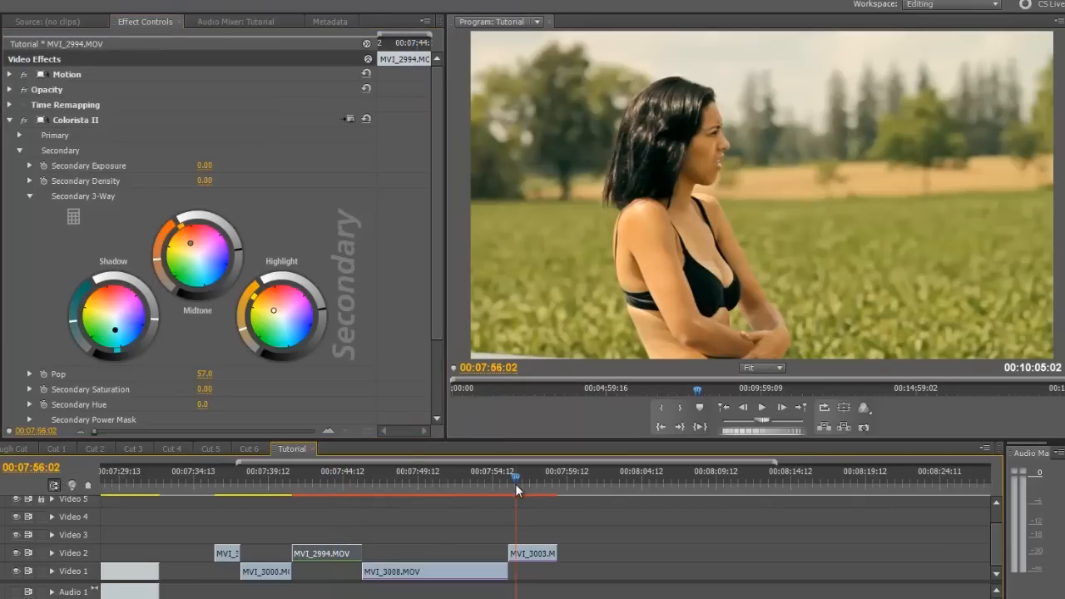
left_click(342, 480)
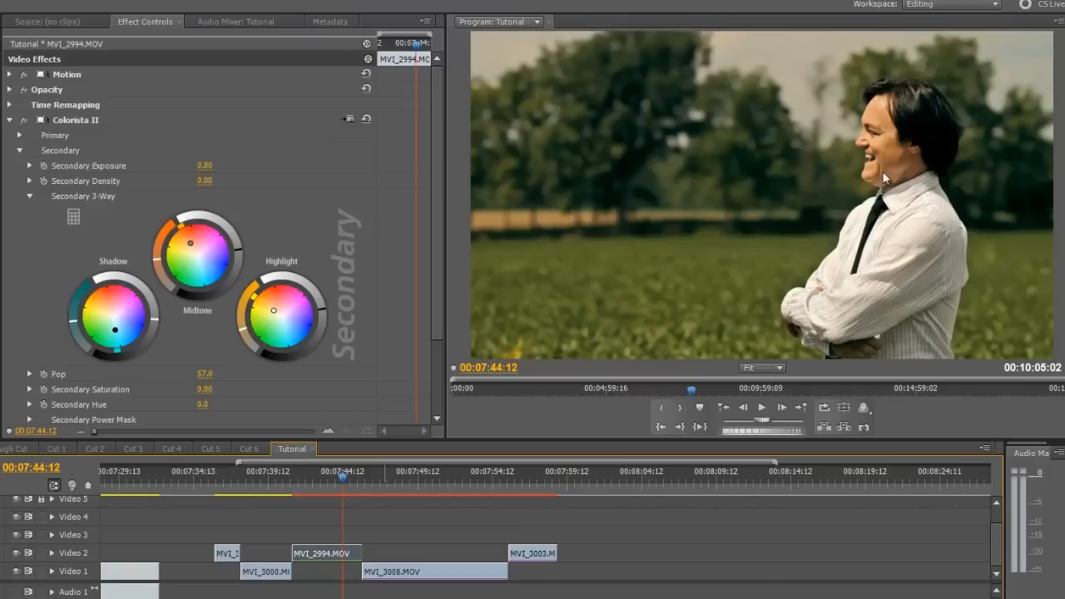
left_click(521, 482)
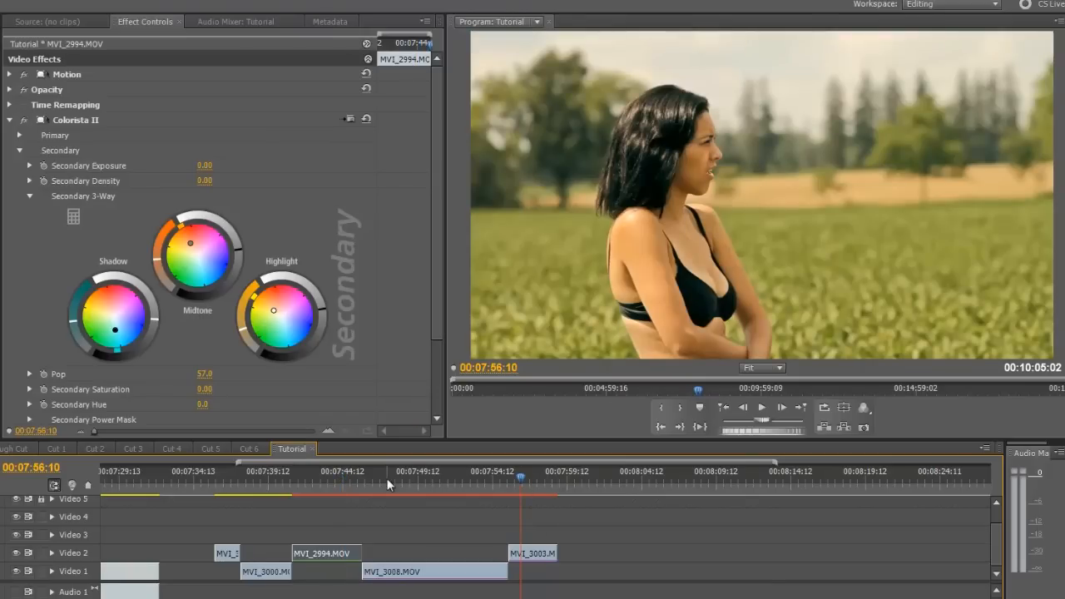
left_click(342, 479)
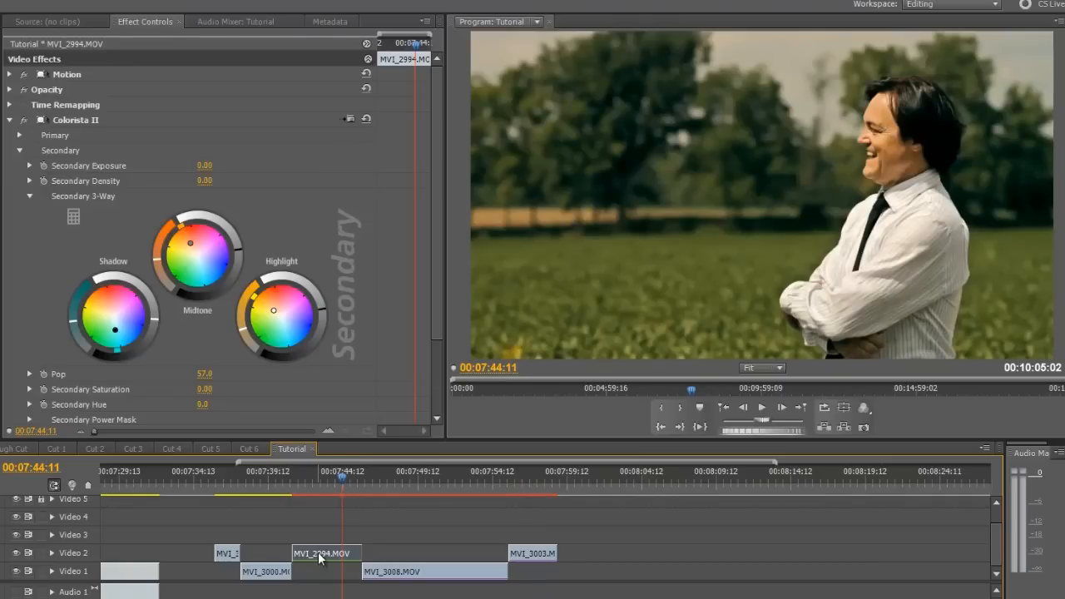
left_click(19, 135)
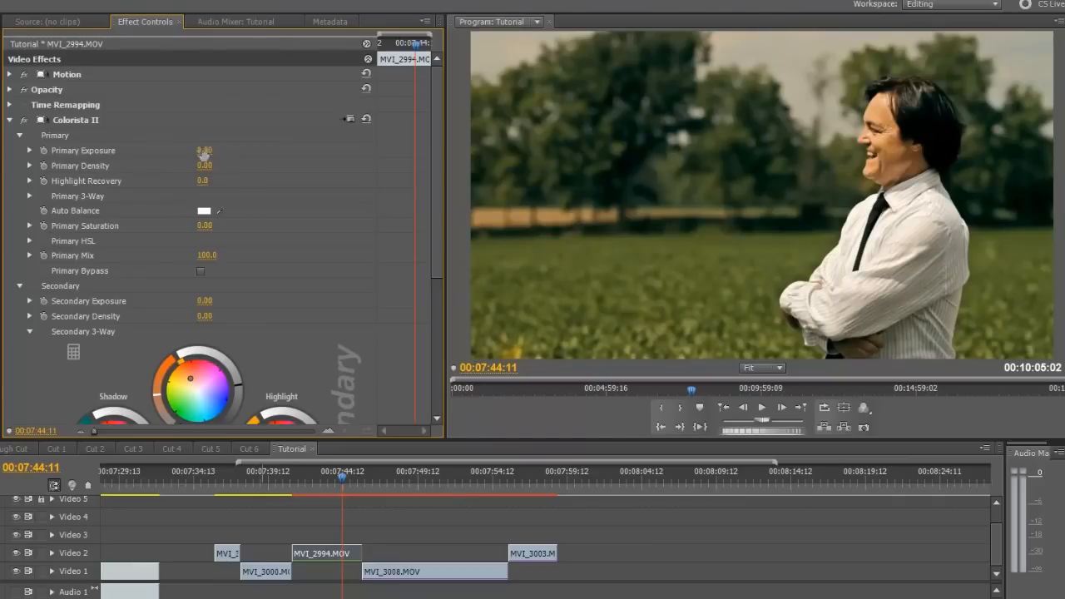
scroll(207, 228, "down", 2)
scroll(205, 228, "up", 1)
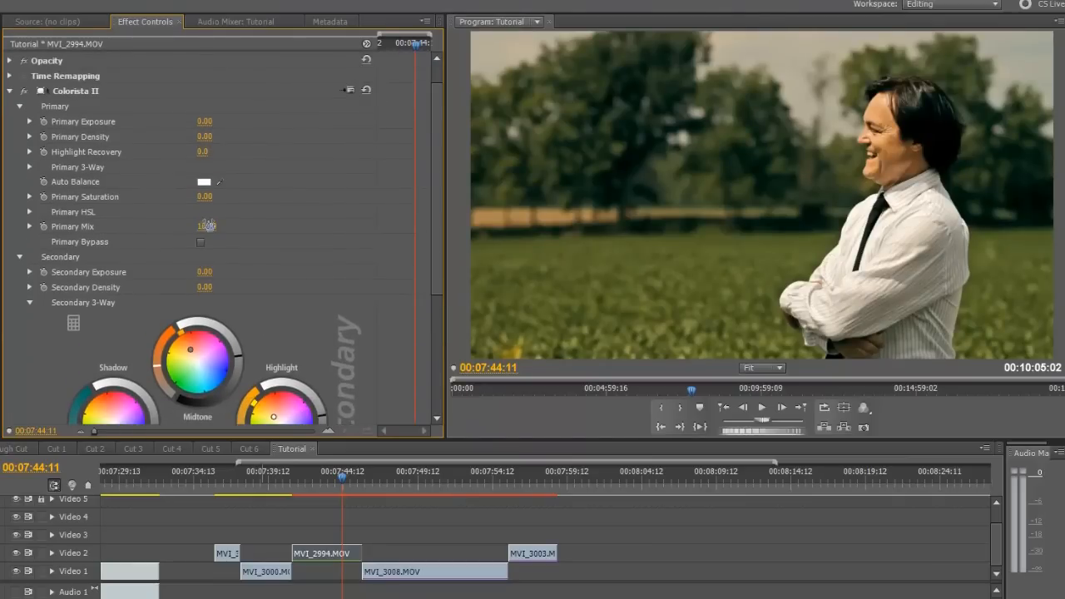
scroll(233, 243, "down", 1)
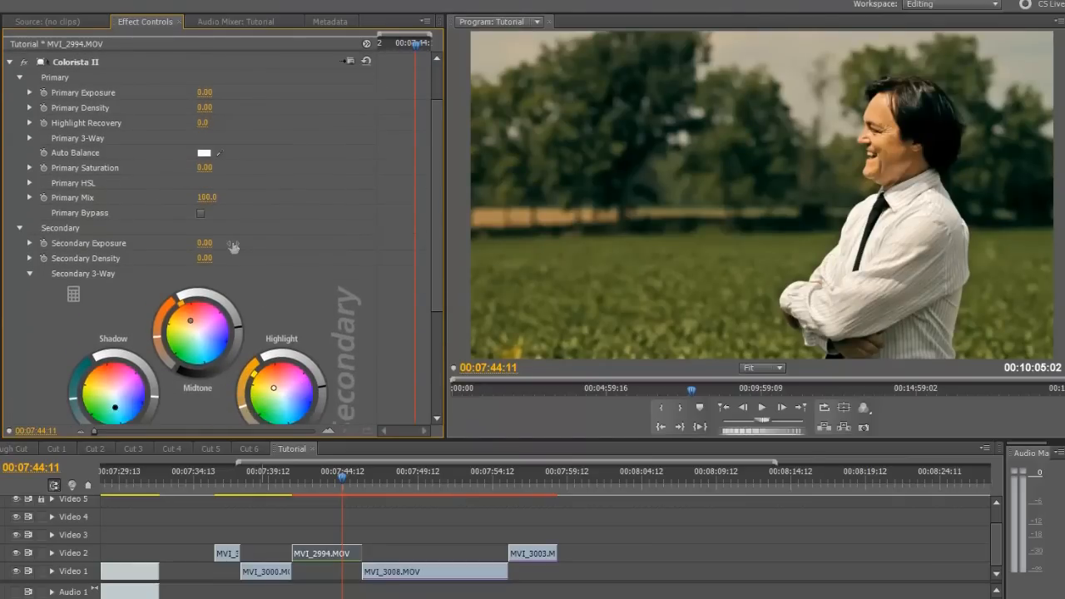
scroll(189, 359, "up", 2)
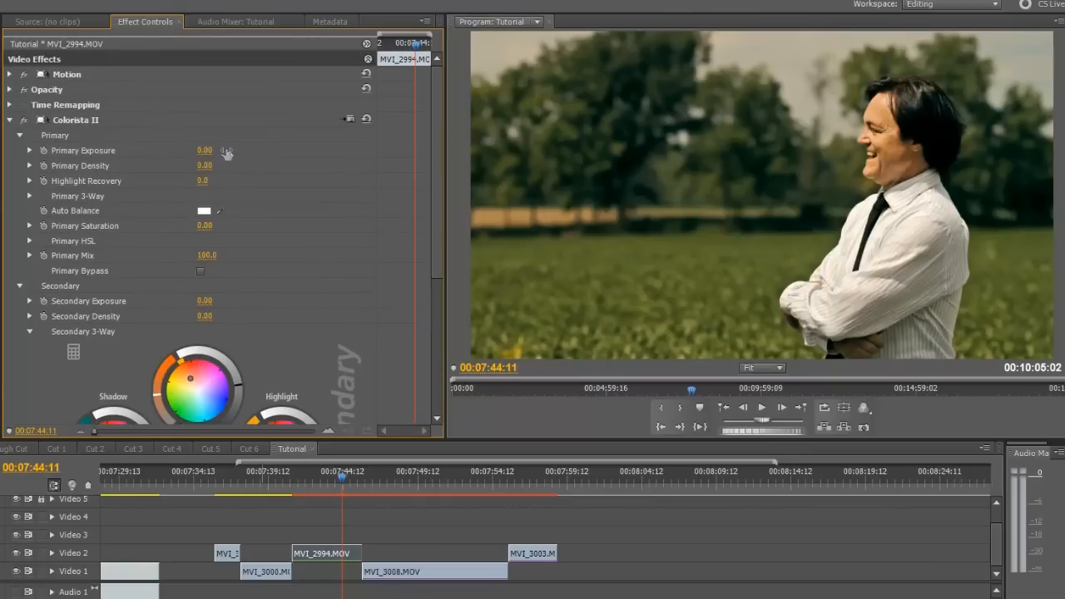
Set Primary Exposure to 0.10 and Primary Density to 0.30 on MVI_2994.MOV, and compare the clip with and without Colorista II
mouse_move(232, 156)
left_mouse_down()
mouse_move(248, 157)
mouse_move(237, 158)
left_mouse_up()
left_click_drag(205, 168, 218, 167)
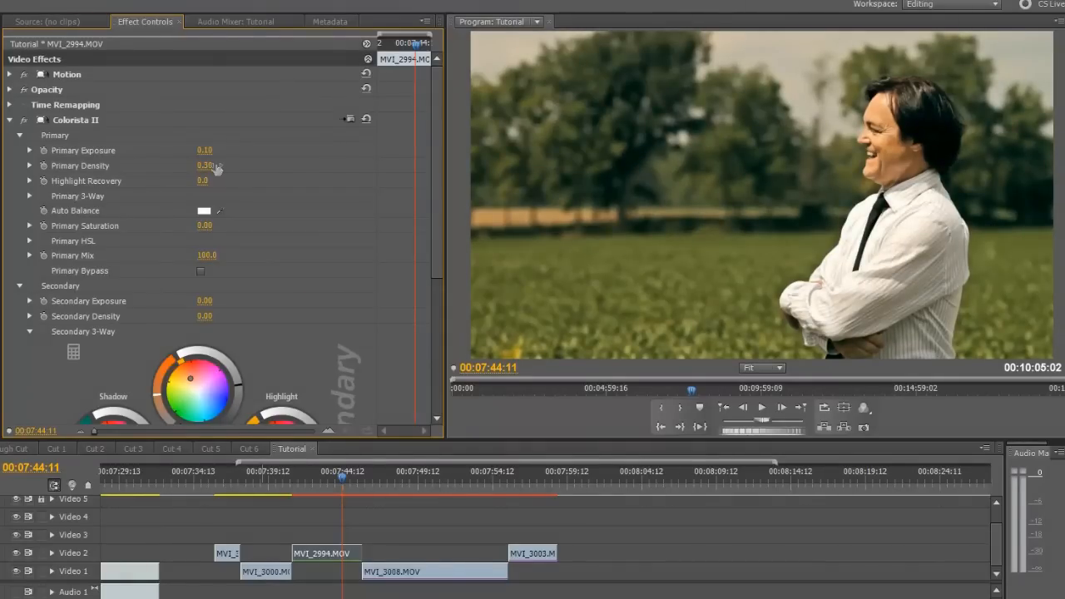
left_click(24, 120)
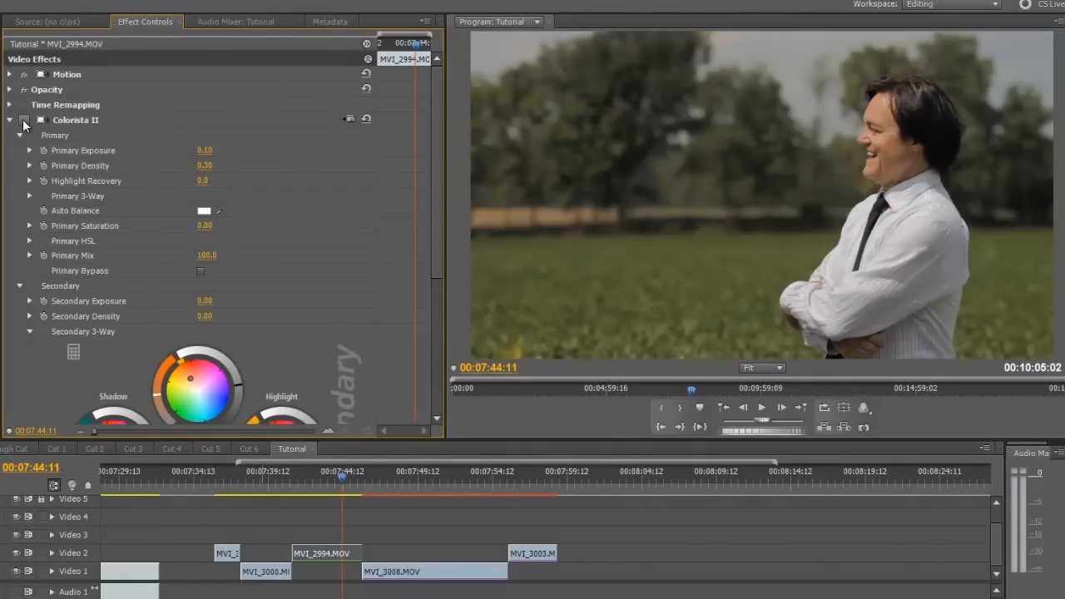
left_click(24, 121)
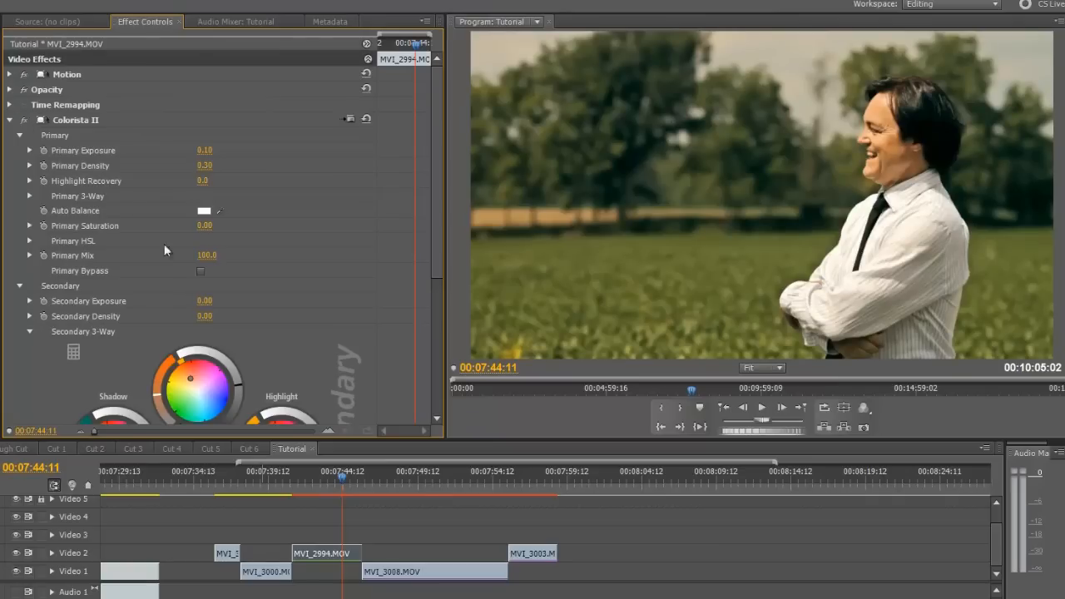
Set Primary Exposure to 0.30 on MVI_2994.MOV and compare the clip with MVI_3003.MOV
left_click(519, 486)
left_click(354, 483)
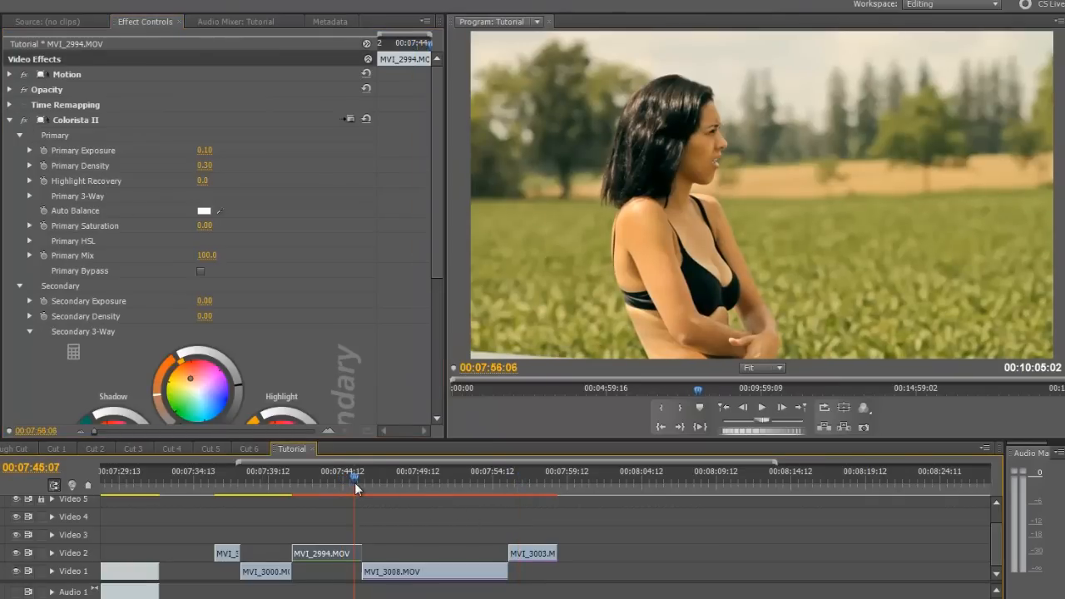
left_click_drag(354, 483, 353, 483)
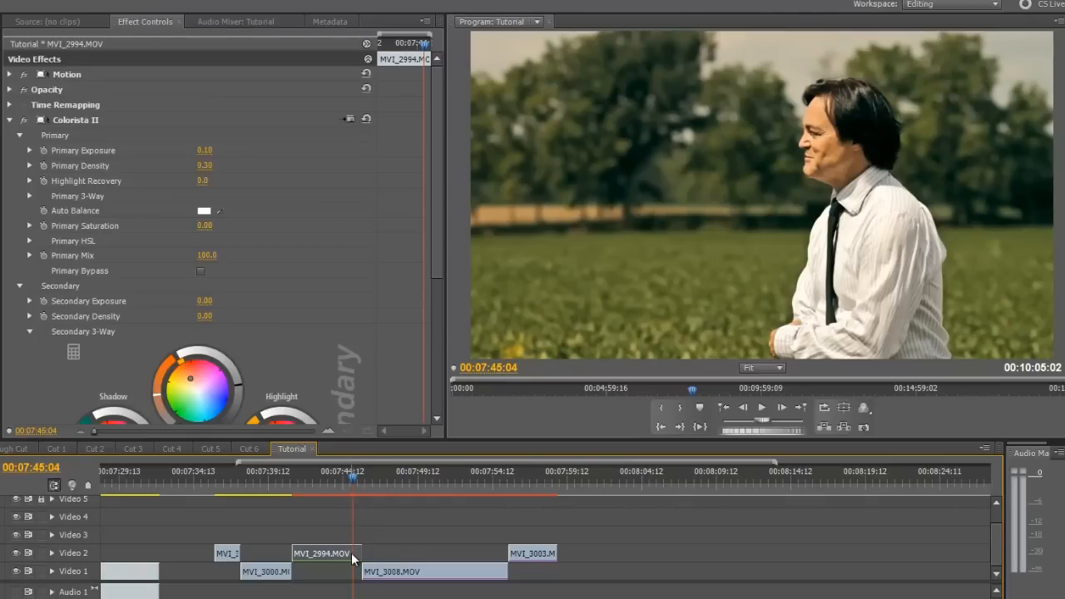
left_click(205, 151)
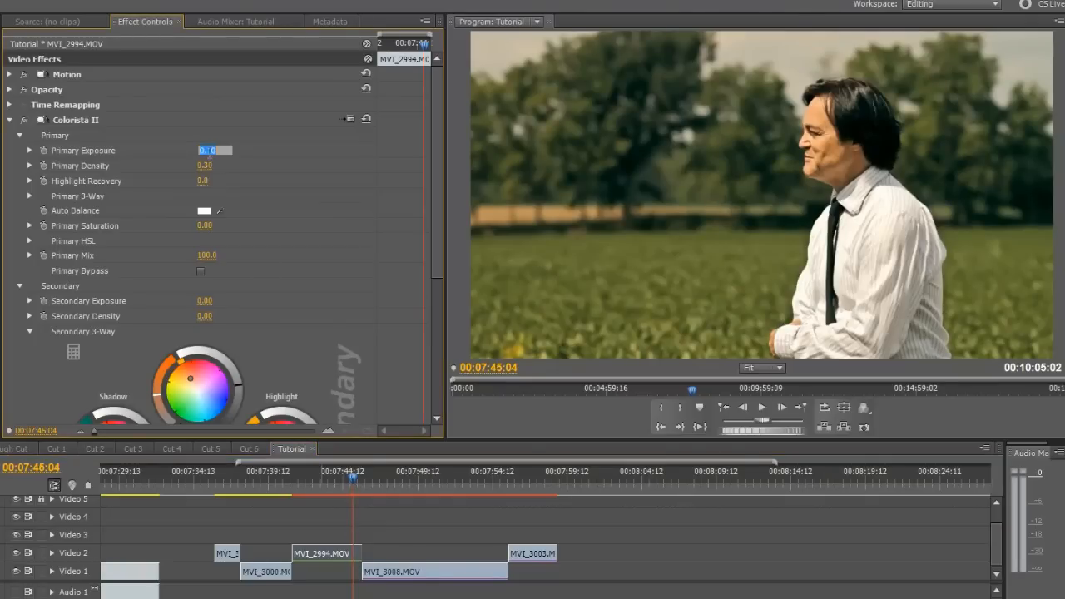
left_click_drag(209, 148, 213, 148)
key("Return")
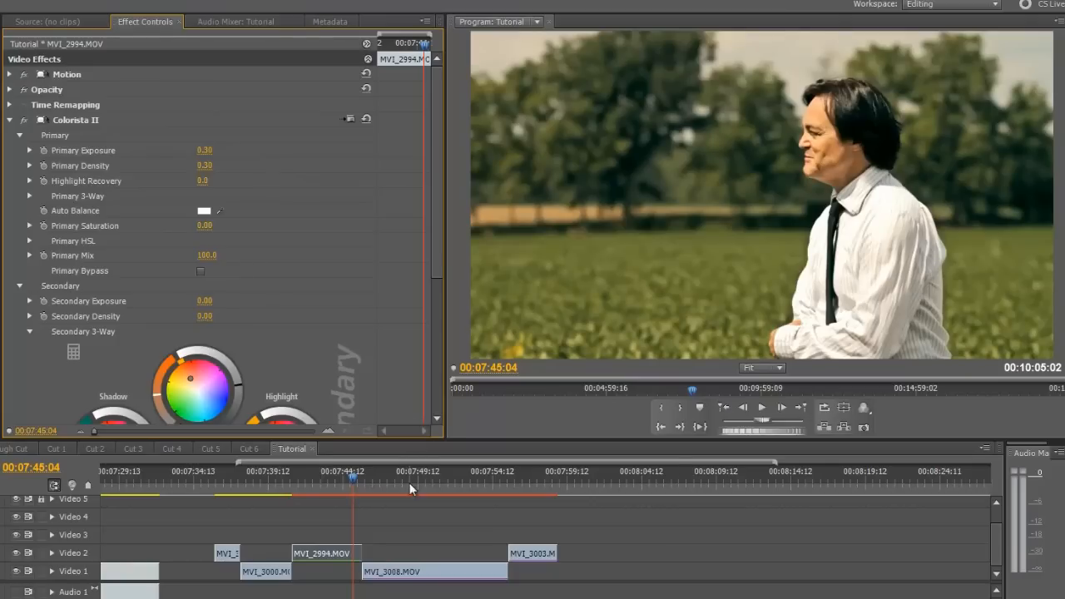
left_click_drag(351, 485, 357, 487)
left_click_drag(525, 477, 530, 480)
Paste the copied Colorista II effect onto MVI_3000.MOV
left_click_drag(329, 482, 273, 485)
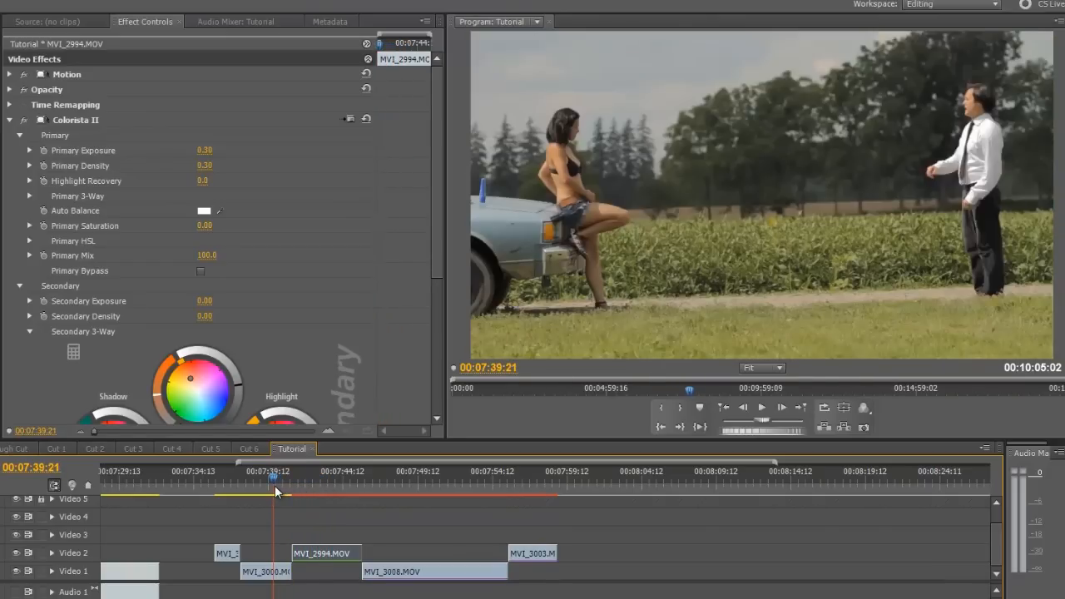
left_click(286, 571)
right_click(149, 186)
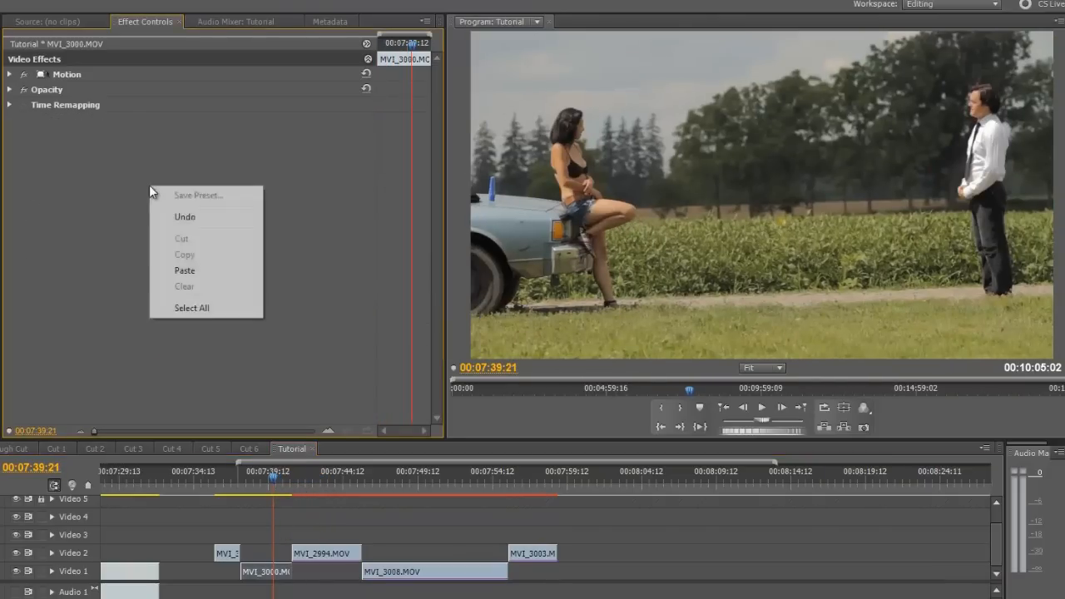
left_click(188, 272)
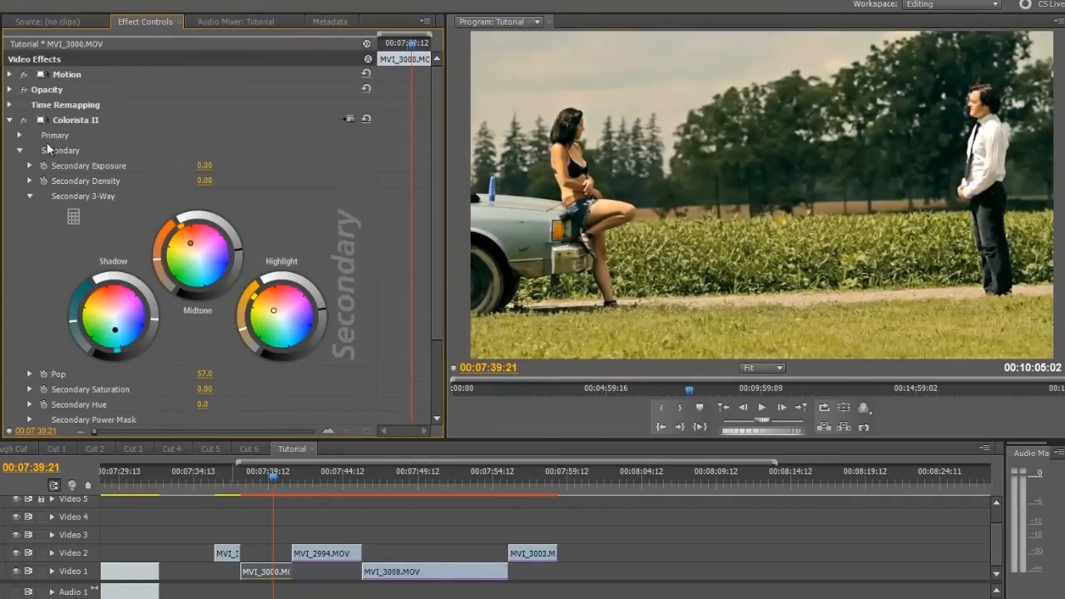
Paste the copied Colorista II effect onto MVI_3002.MOV
left_click(253, 483)
left_click_drag(253, 484, 227, 490)
left_click(229, 554)
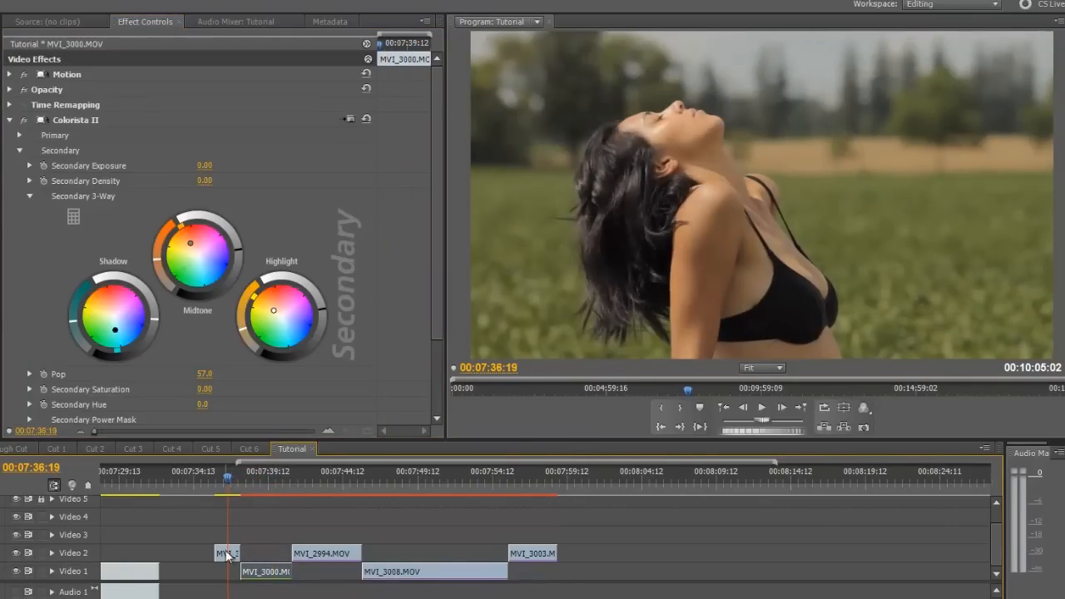
right_click(193, 326)
left_click(234, 409)
Compare MVI_3002.MOV with MVI_3003.MOV, set its Primary Exposure to 0.20, and review the sequence through to MVI_3008.MOV
left_click(525, 488)
left_click(231, 477)
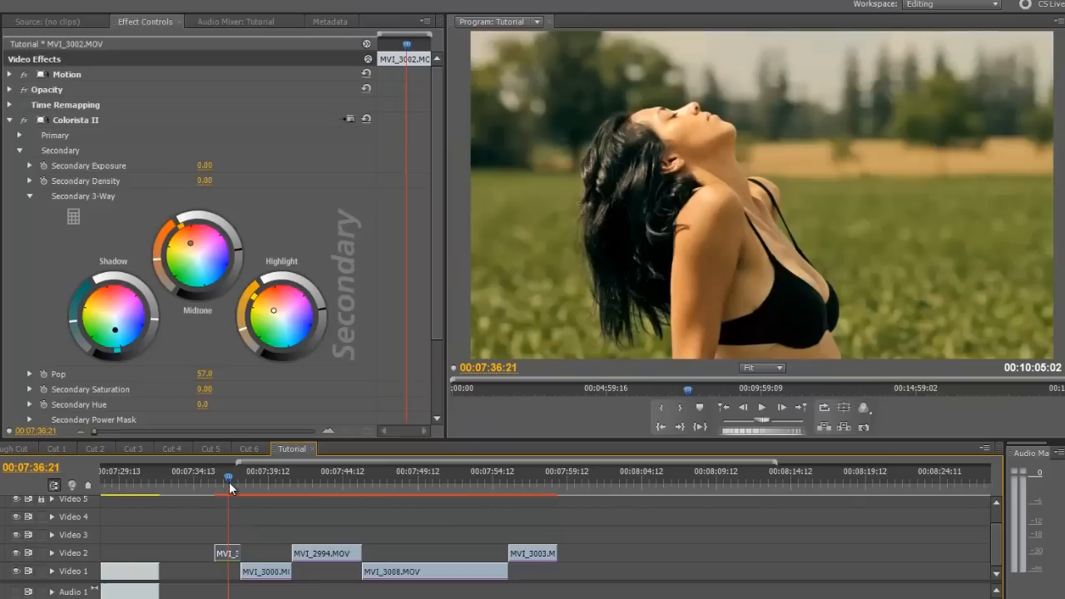
left_click(20, 135)
left_click(205, 150)
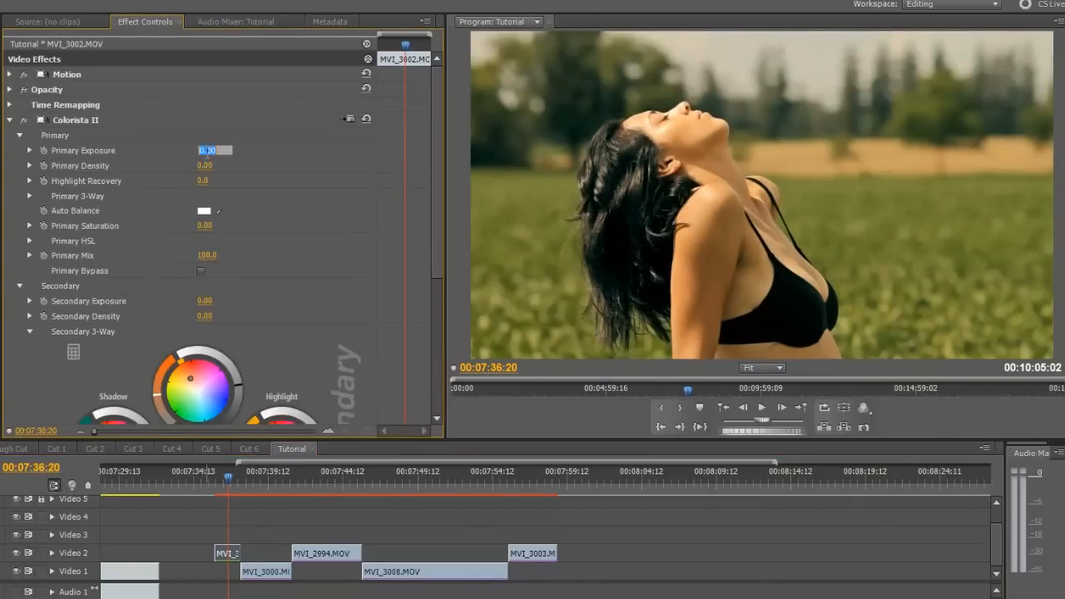
type(".2")
key("Return")
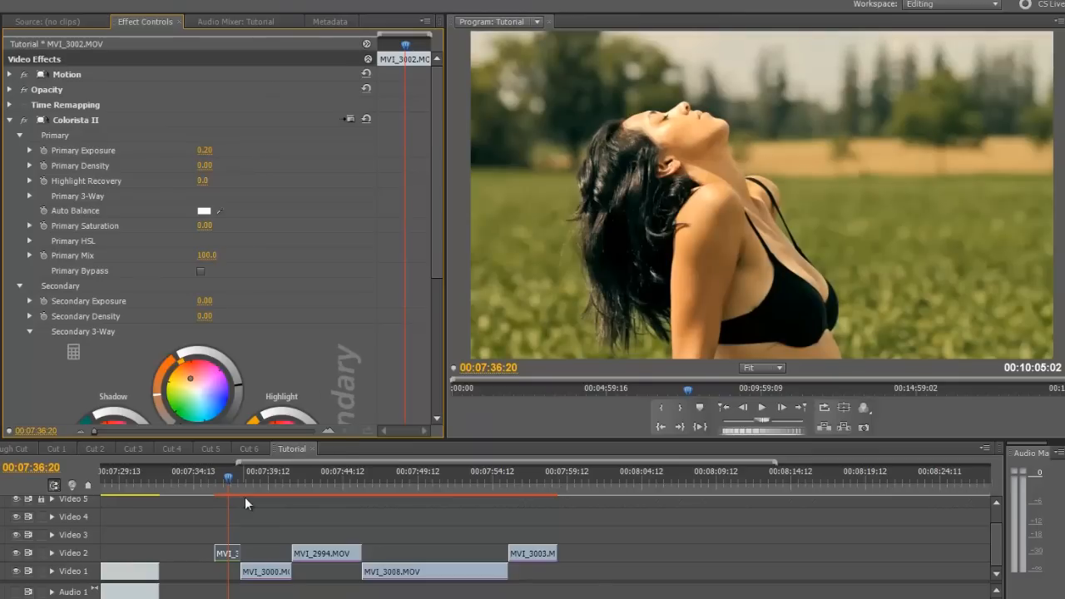
left_click_drag(228, 492, 395, 490)
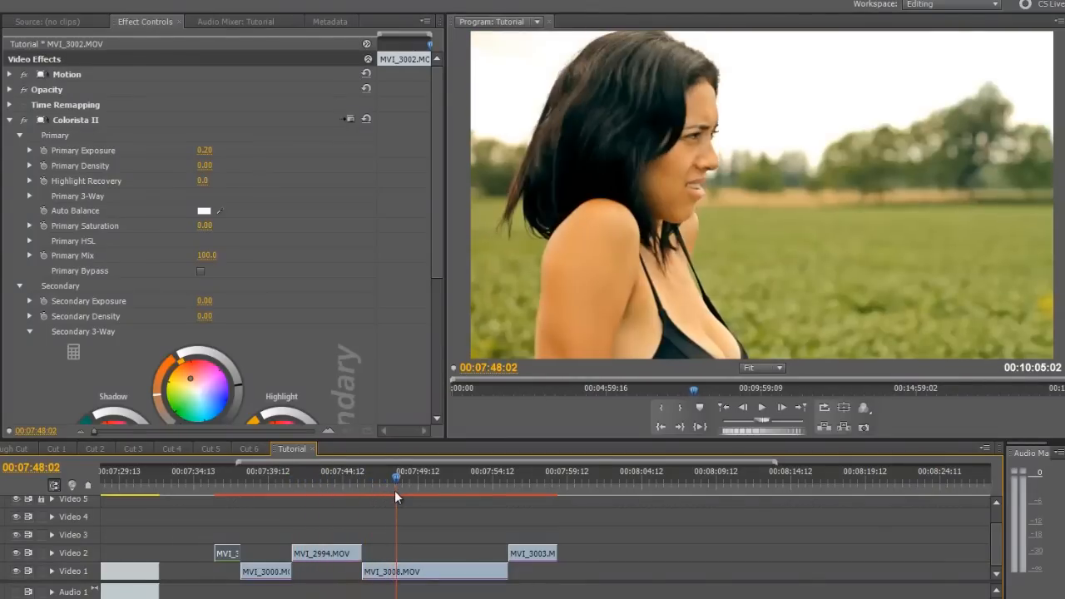